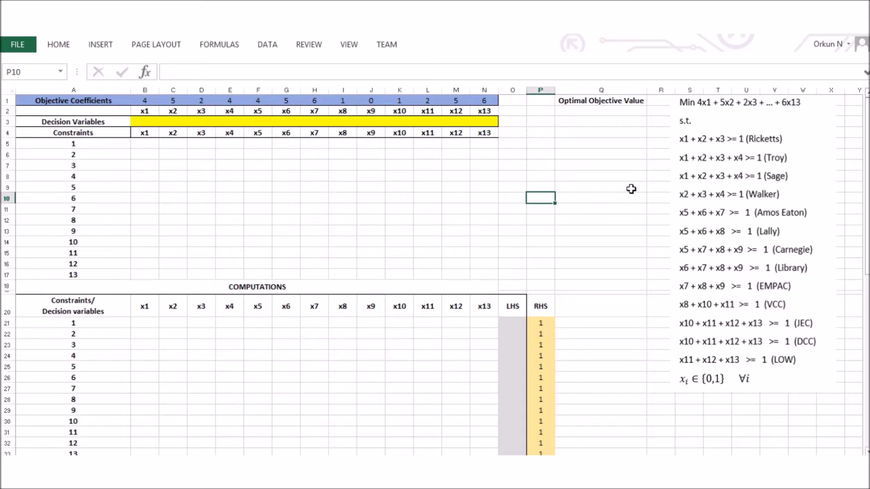
Point out the objective coefficients in row 1 and the decision variable cells B3:D3.
{"action": "left_click_drag", "start_coordinate": [144, 101], "coordinate": [483, 100]}
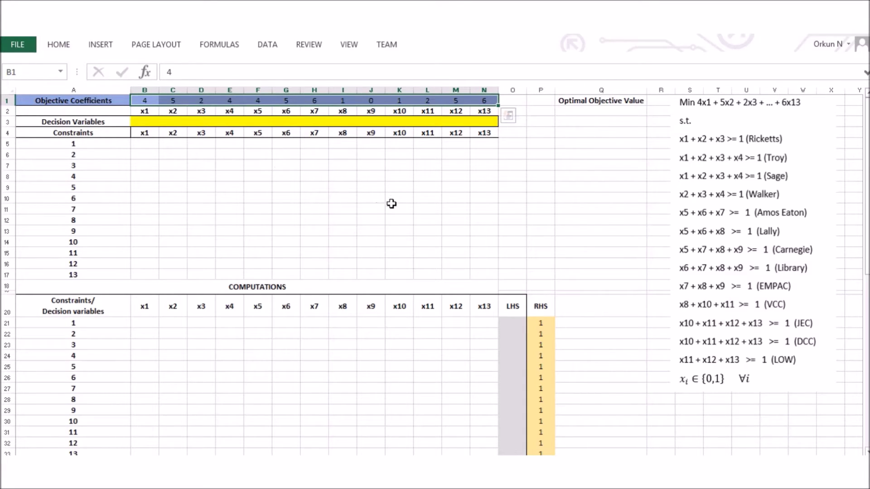
{"action": "left_click", "coordinate": [590, 203]}
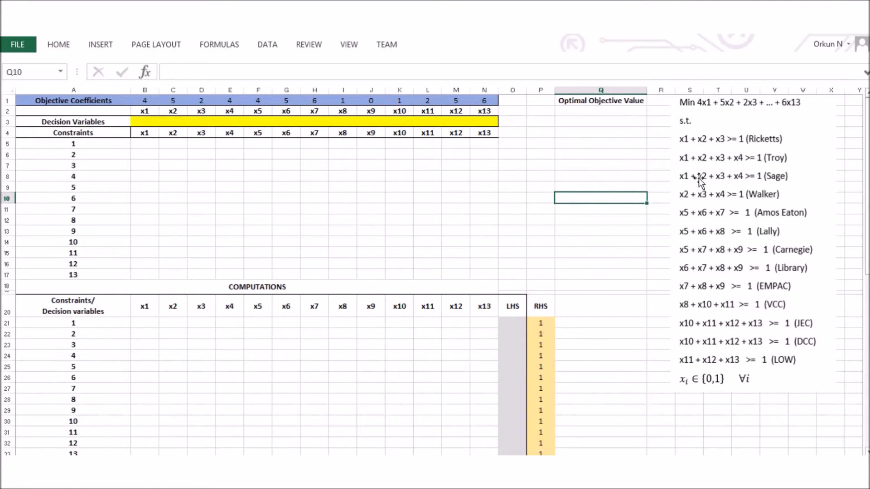
{"action": "left_click_drag", "start_coordinate": [152, 121], "coordinate": [480, 123]}
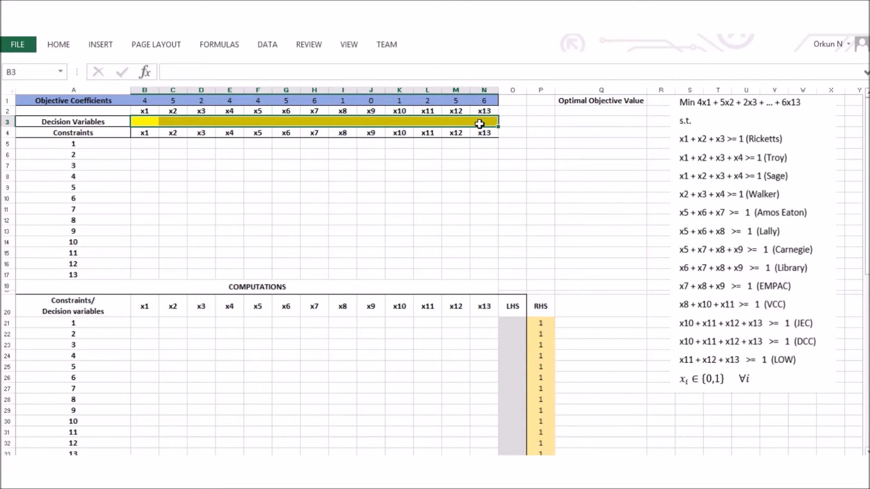
{"action": "left_click", "coordinate": [142, 120]}
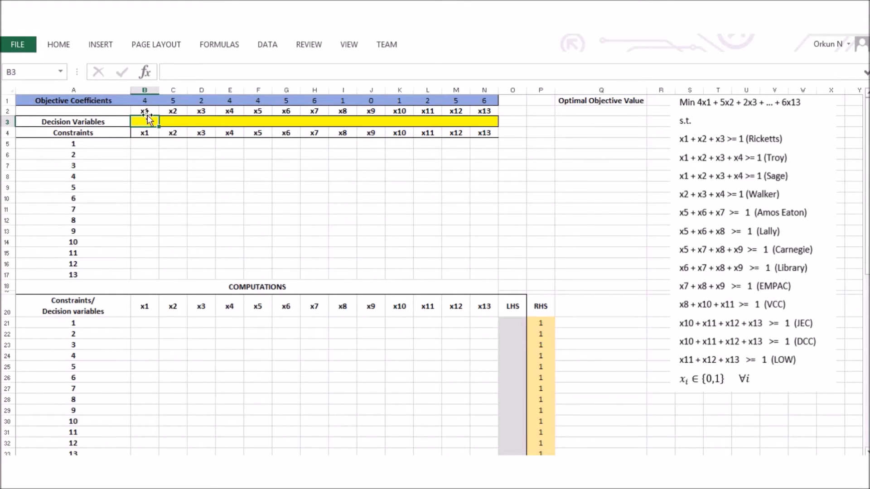
{"action": "left_click", "coordinate": [174, 119]}
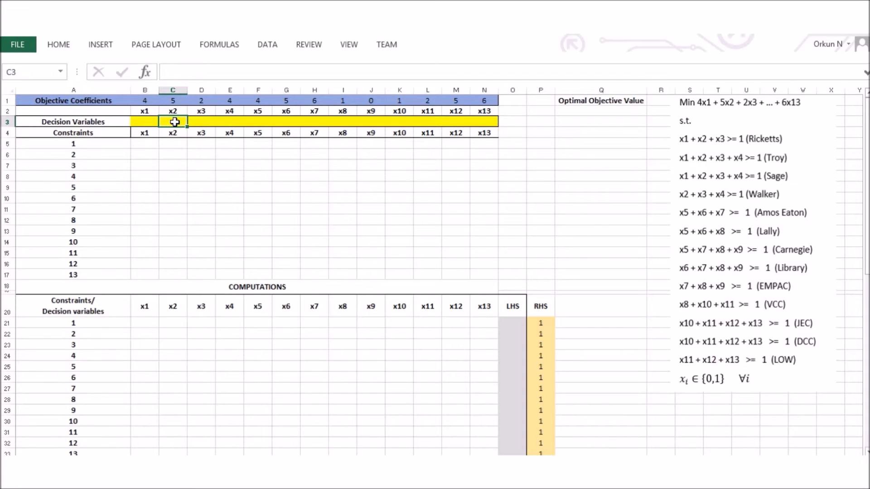
{"action": "left_click", "coordinate": [206, 120]}
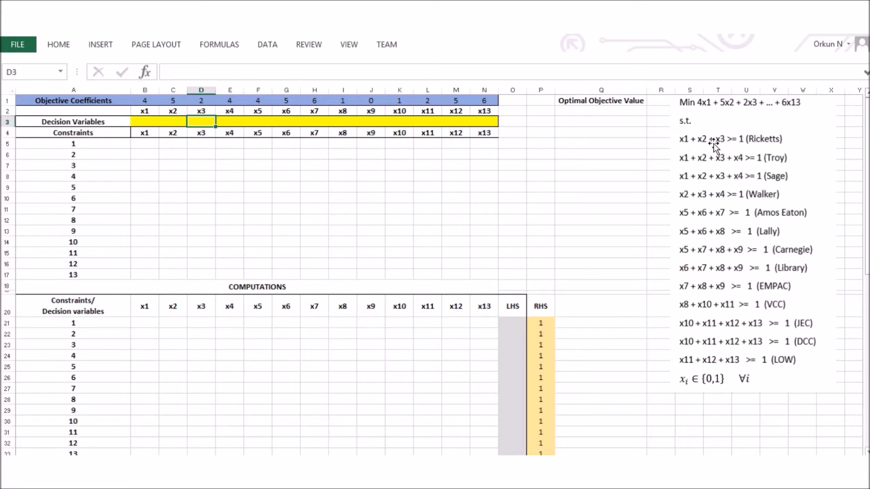
Enter constraint 1 coefficients: 1 in B5:D5 and 0 filled across E5:N5.
{"action": "left_click", "coordinate": [144, 143]}
{"action": "type", "text": "1"}
{"action": "key", "text": "Tab"}
{"action": "type", "text": "1"}
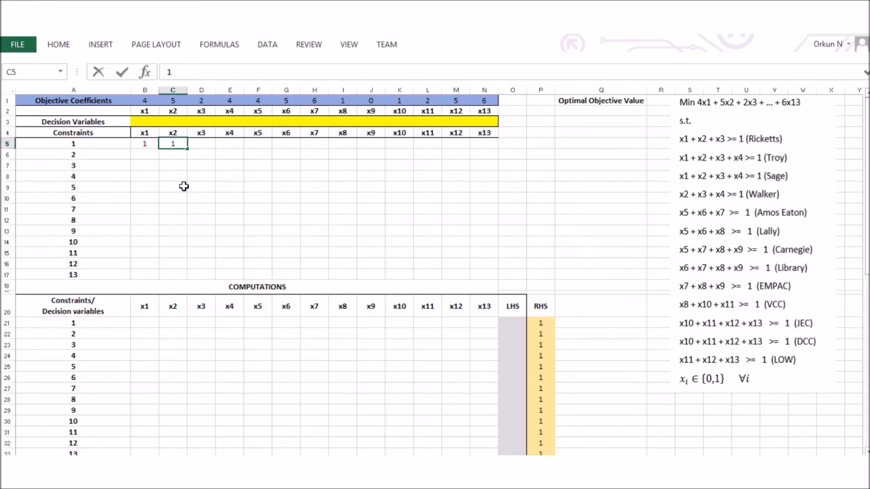
{"action": "left_click", "coordinate": [203, 145]}
{"action": "type", "text": "1"}
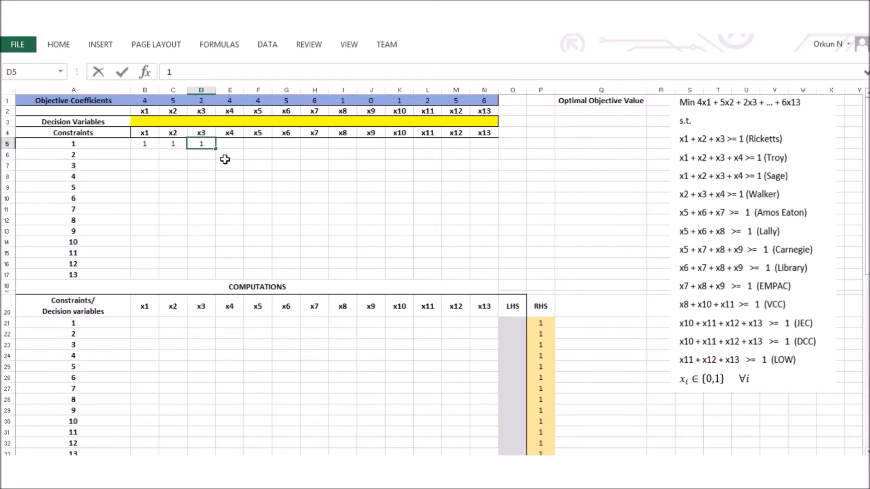
{"action": "left_click", "coordinate": [226, 145]}
{"action": "type", "text": "0"}
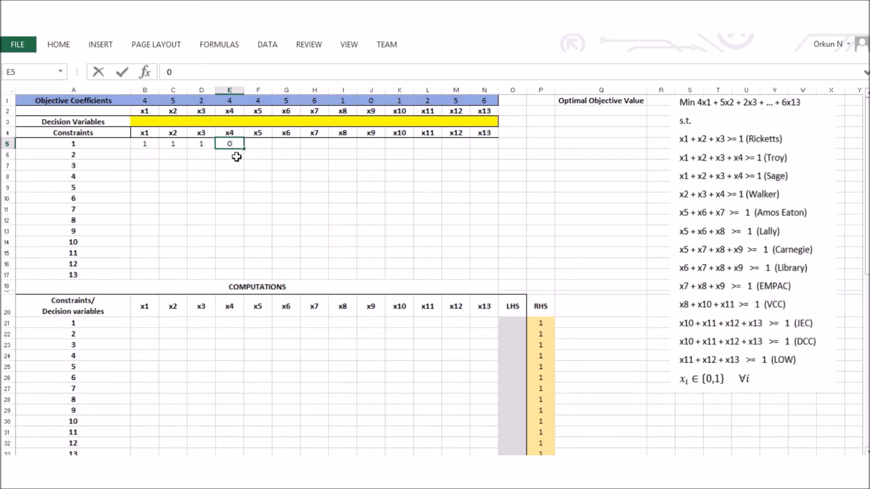
{"action": "left_click_drag", "start_coordinate": [244, 148], "coordinate": [487, 144]}
{"action": "left_click", "coordinate": [291, 200]}
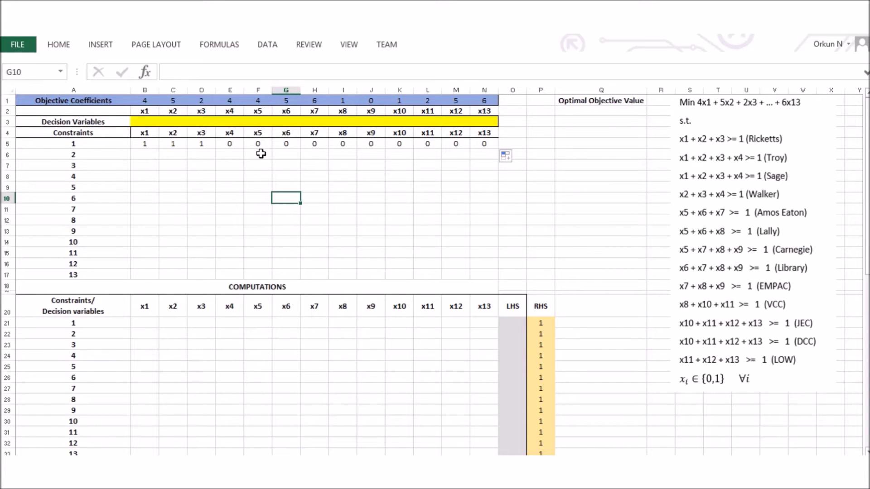
Enter constraint 2 coefficients: 1 in B6:E6 and 0 filled across F6:N6.
{"action": "left_click", "coordinate": [147, 156]}
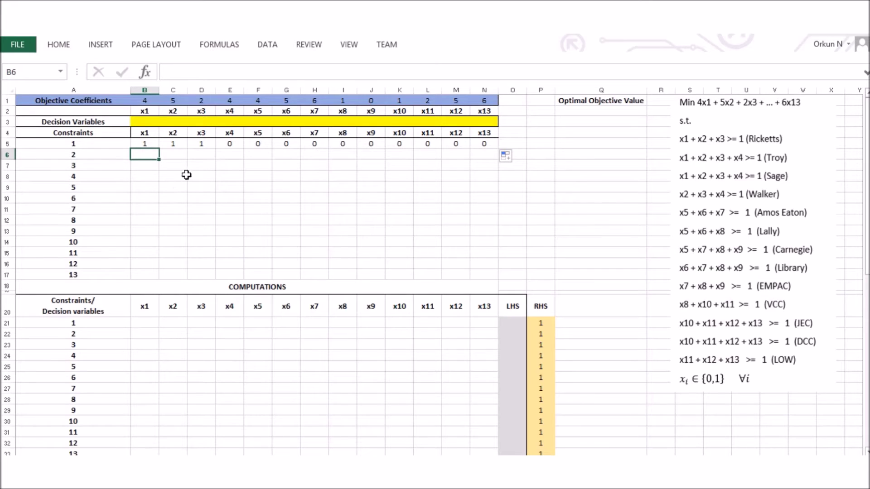
{"action": "type", "text": "1"}
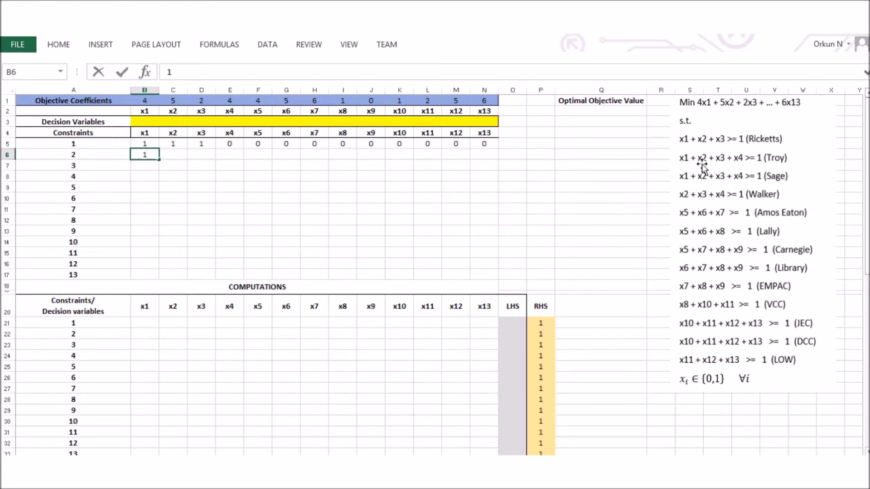
{"action": "left_click", "coordinate": [173, 156]}
{"action": "type", "text": "1"}
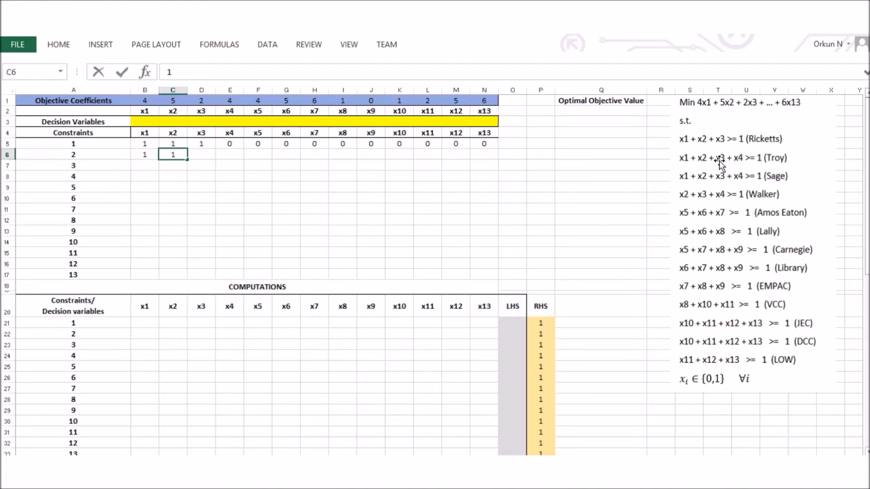
{"action": "left_click", "coordinate": [201, 154]}
{"action": "type", "text": "1"}
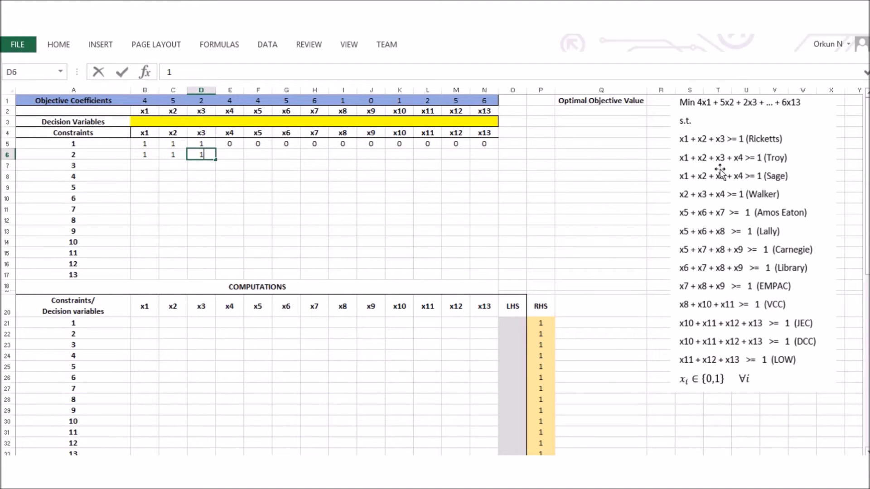
{"action": "left_click", "coordinate": [229, 156]}
{"action": "type", "text": "1"}
{"action": "left_click", "coordinate": [255, 152]}
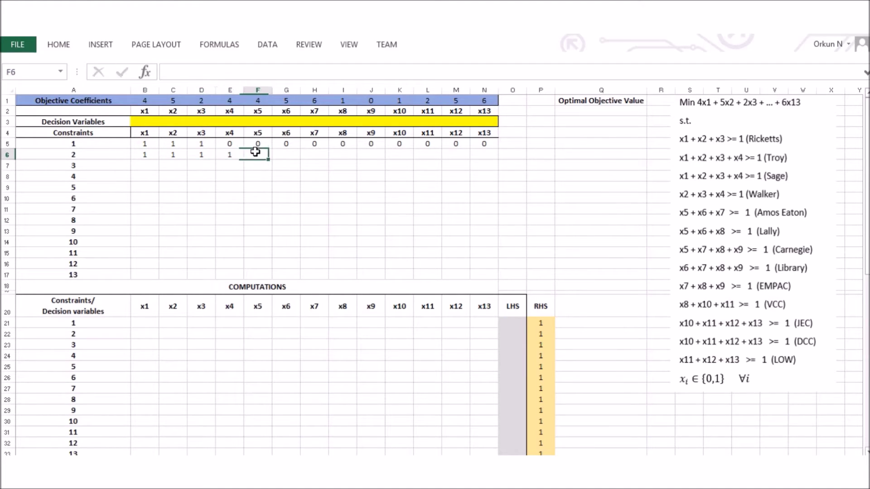
{"action": "type", "text": "0"}
{"action": "left_click", "coordinate": [275, 160]}
{"action": "left_click_drag", "start_coordinate": [271, 160], "coordinate": [488, 156]}
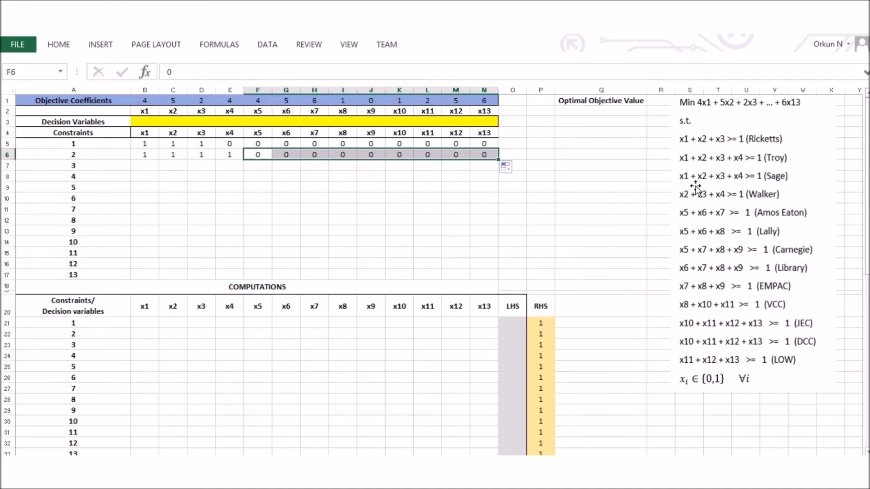
{"action": "left_click", "coordinate": [683, 187]}
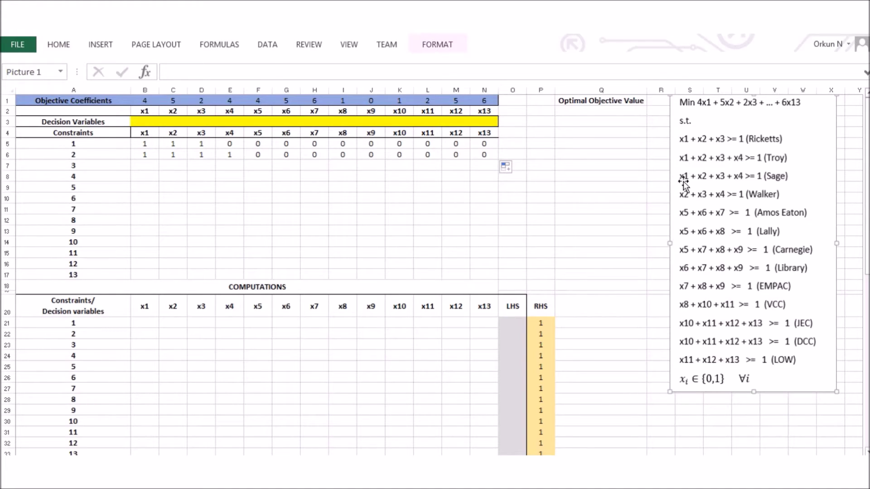
Enter constraint 3 coefficients: 1 filled across B7:E7 and 0 across F7:N7.
{"action": "left_click", "coordinate": [154, 167]}
{"action": "type", "text": "1"}
{"action": "left_click_drag", "start_coordinate": [159, 171], "coordinate": [244, 166]}
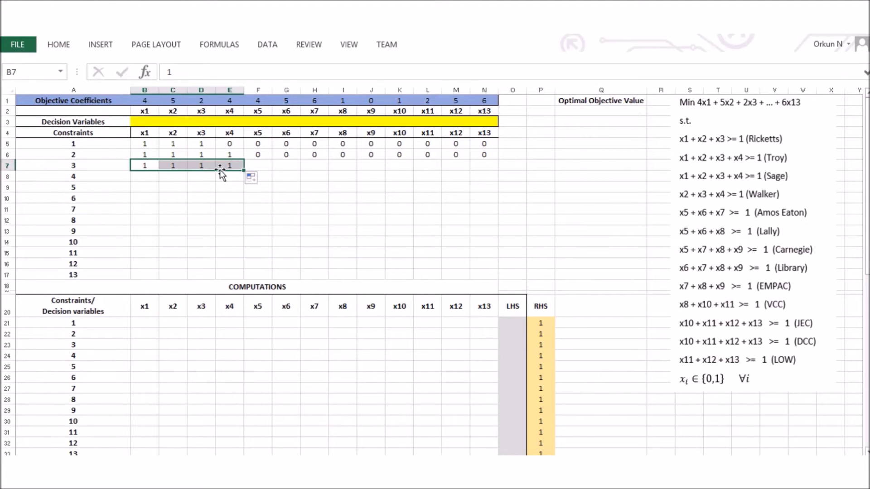
{"action": "left_click", "coordinate": [261, 166]}
{"action": "type", "text": "1"}
{"action": "key", "text": "BackSpace"}
{"action": "type", "text": "0"}
{"action": "mouse_move", "coordinate": [273, 170]}
{"action": "left_mouse_down"}
{"action": "mouse_move", "coordinate": [456, 158]}
{"action": "mouse_move", "coordinate": [492, 164]}
{"action": "left_mouse_up"}
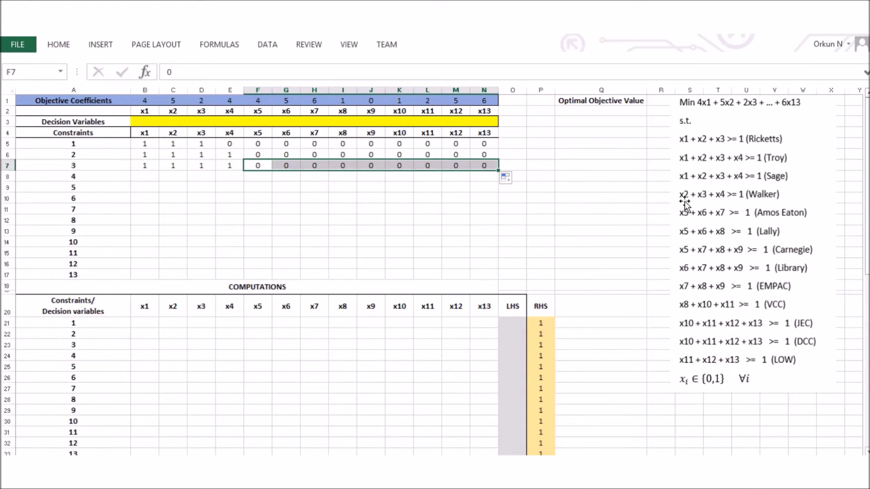
Start constraint 4 with 0 in B8 and 1 in C8:E8.
{"action": "left_click", "coordinate": [139, 177]}
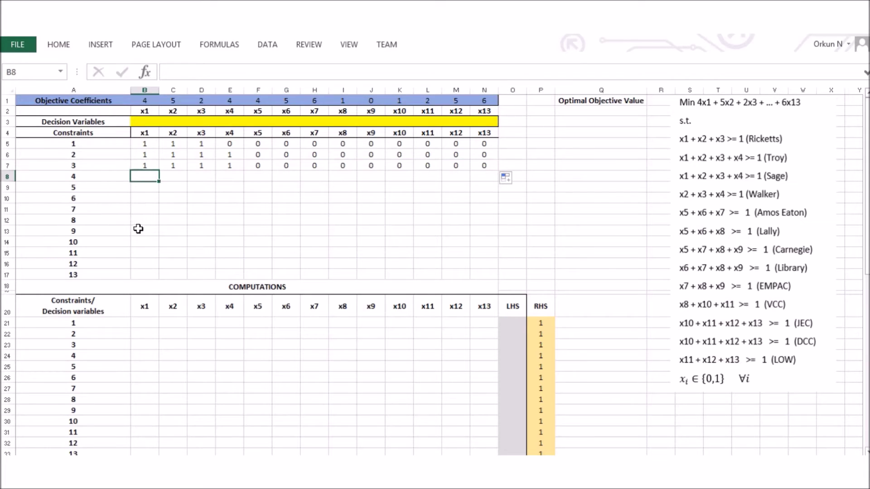
{"action": "type", "text": "0"}
{"action": "left_click", "coordinate": [171, 178]}
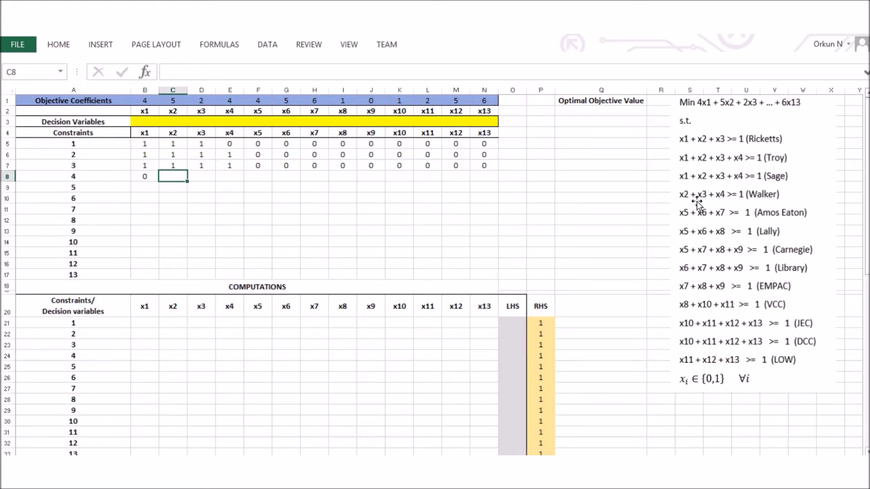
{"action": "type", "text": "1"}
{"action": "left_click_drag", "start_coordinate": [186, 182], "coordinate": [242, 182]}
{"action": "left_click", "coordinate": [254, 181]}
Fill 0 across F8:N8 to complete constraint 4.
{"action": "type", "text": "0"}
{"action": "left_click_drag", "start_coordinate": [275, 181], "coordinate": [487, 178]}
{"action": "scroll", "coordinate": [348, 237], "scroll_direction": "down", "scroll_amount": 13}
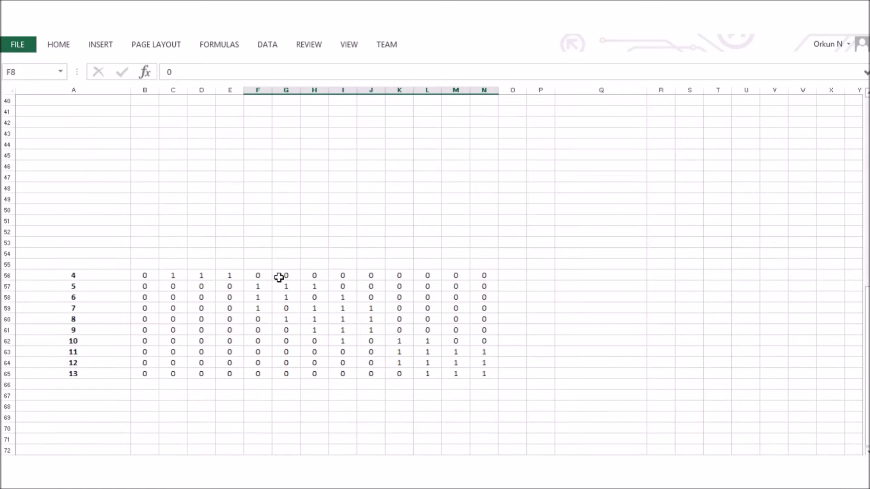
Paste the prepared coefficients for constraints 5–13 from rows 57–65 into B9:N17.
{"action": "left_click_drag", "start_coordinate": [141, 284], "coordinate": [485, 374]}
{"action": "key", "text": "ctrl+c"}
{"action": "scroll", "coordinate": [367, 363], "scroll_direction": "up", "scroll_amount": 11}
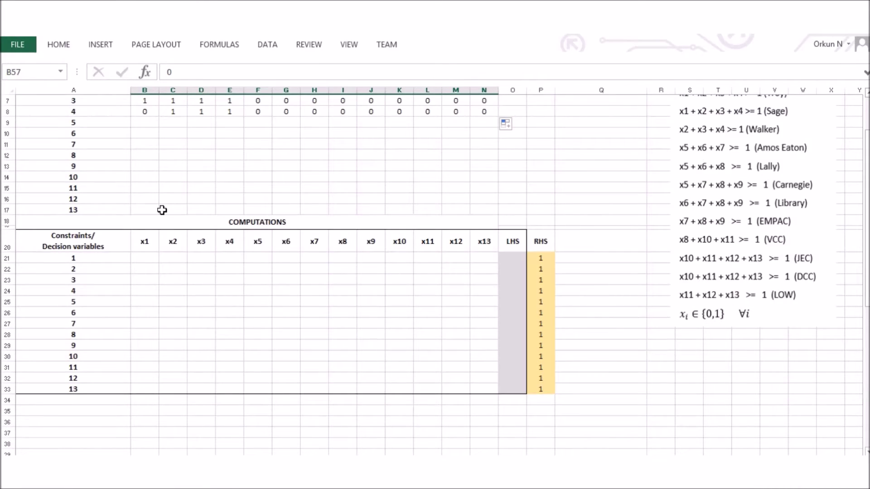
{"action": "scroll", "coordinate": [165, 230], "scroll_direction": "up", "scroll_amount": 2}
{"action": "left_click", "coordinate": [145, 186]}
{"action": "key", "text": "ctrl+v"}
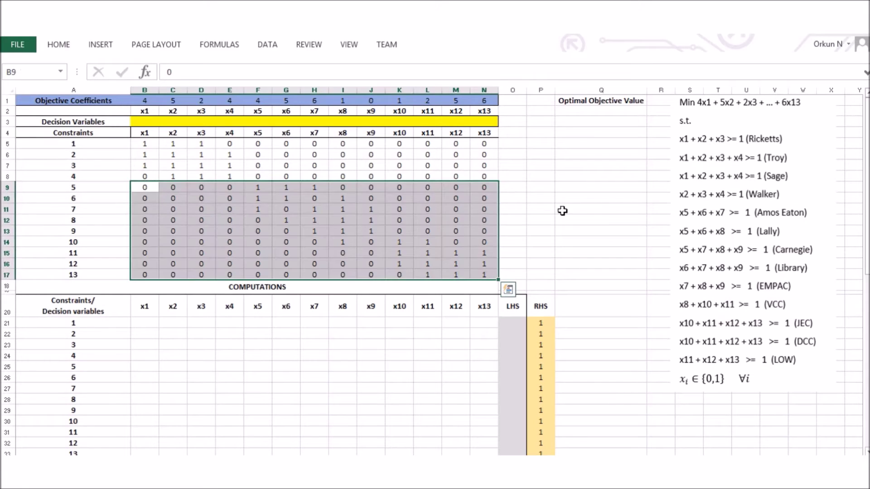
{"action": "left_click", "coordinate": [558, 208]}
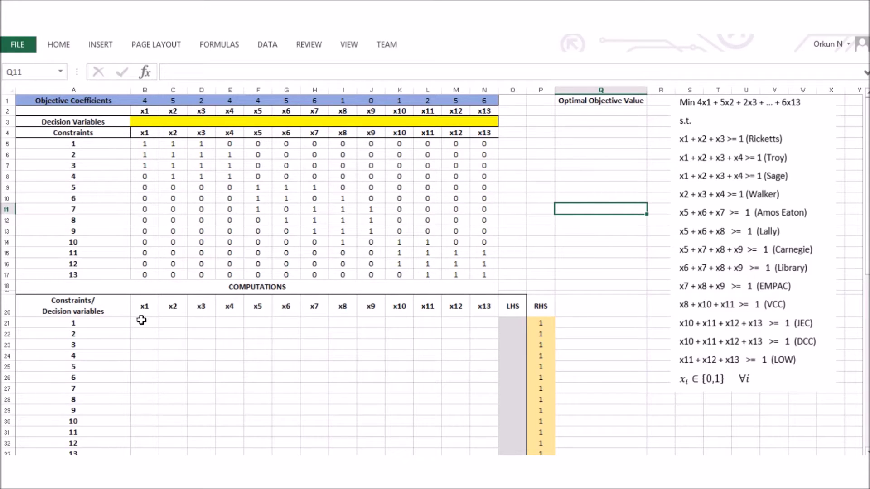
{"action": "left_click", "coordinate": [144, 321]}
Enter the product formula =B5*B$3 in cell B21.
{"action": "type", "text": "="}
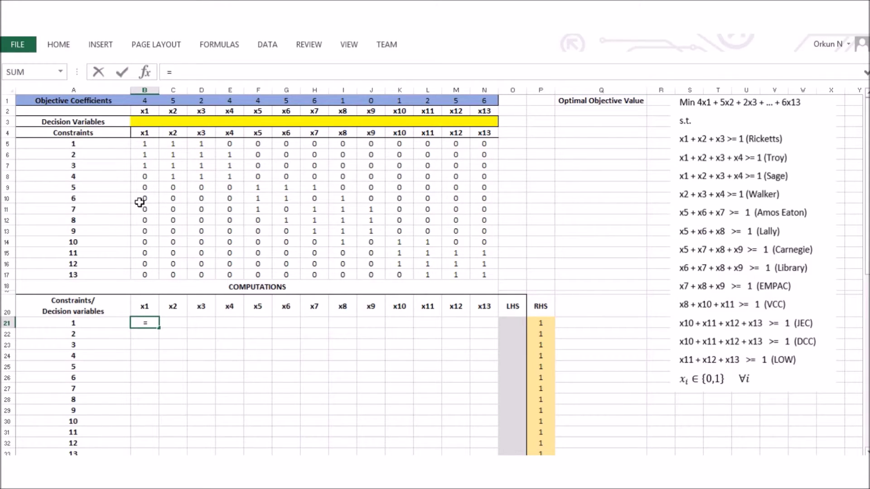
{"action": "left_click", "coordinate": [145, 144]}
{"action": "type", "text": "*"}
{"action": "left_click", "coordinate": [145, 122]}
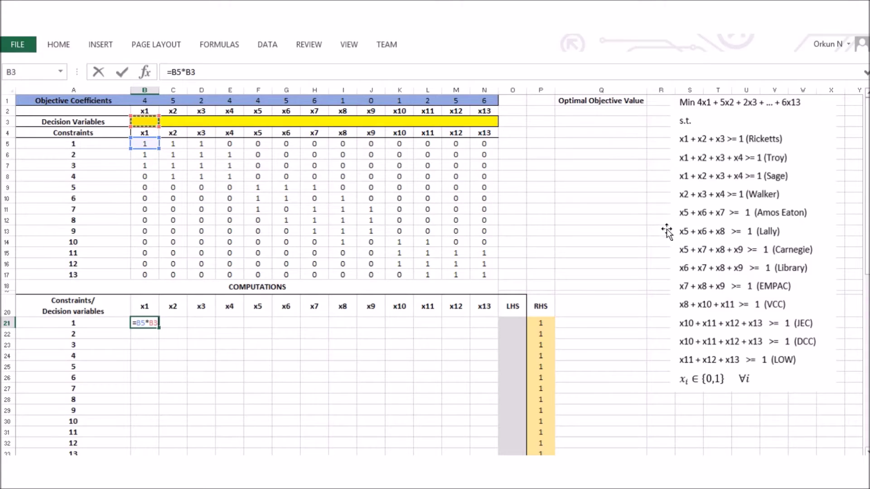
{"action": "left_click", "coordinate": [192, 72]}
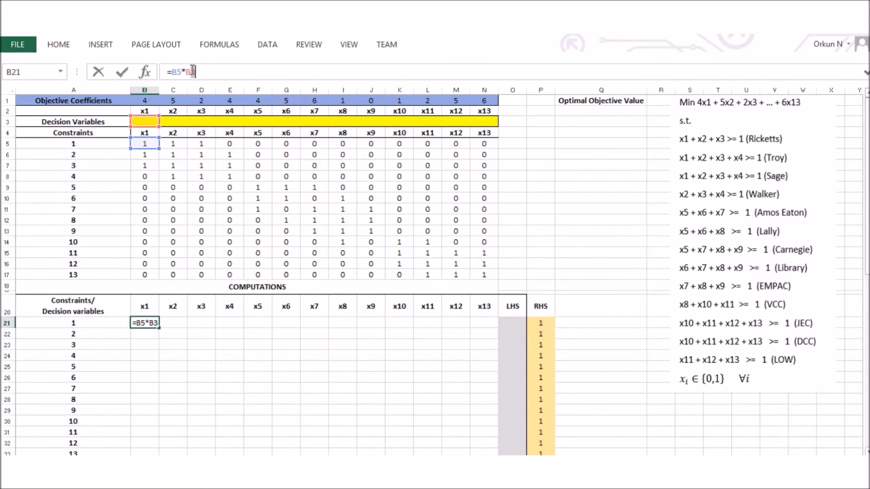
{"action": "key", "text": "F4"}
{"action": "key", "text": "F4"}
{"action": "key", "text": "ctrl+Return"}
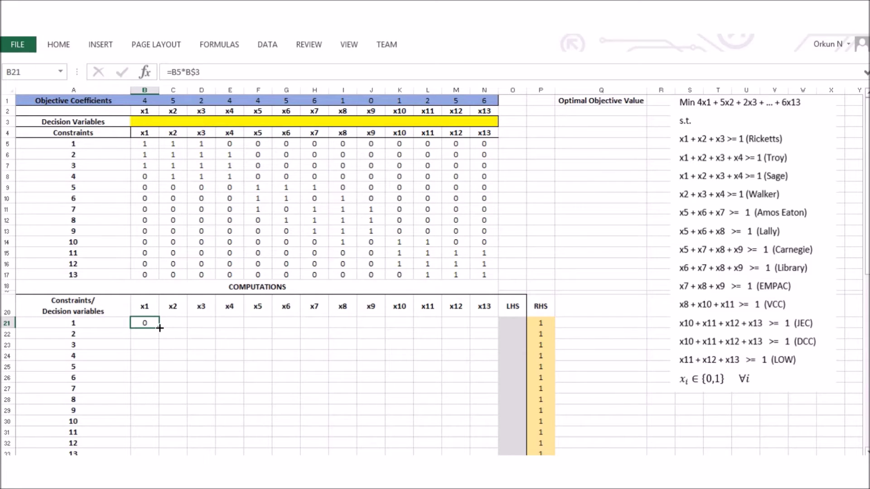
Copy the product formula across to N21 and down through row 33.
{"action": "left_click_drag", "start_coordinate": [175, 335], "coordinate": [509, 322]}
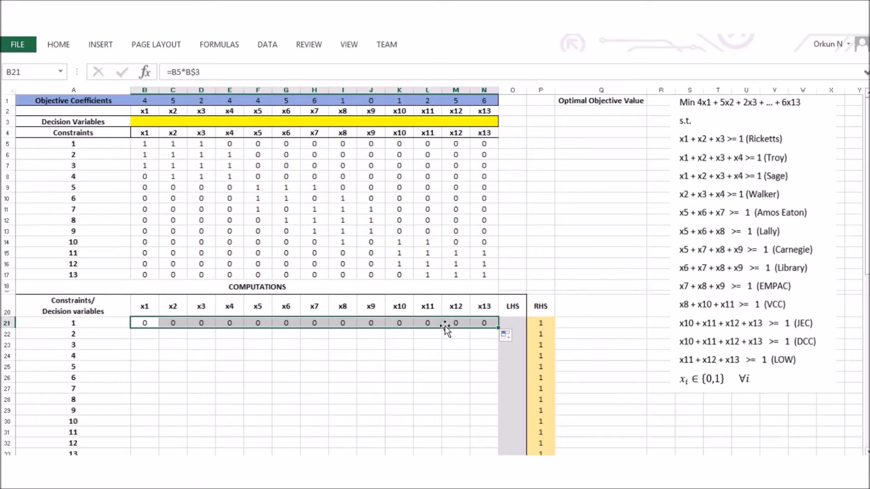
{"action": "left_click", "coordinate": [146, 324]}
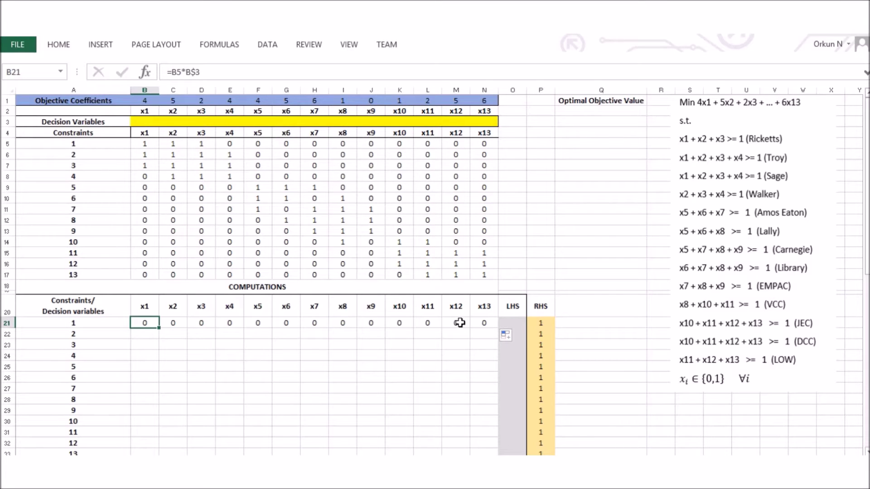
{"action": "left_click_drag", "start_coordinate": [147, 327], "coordinate": [481, 322]}
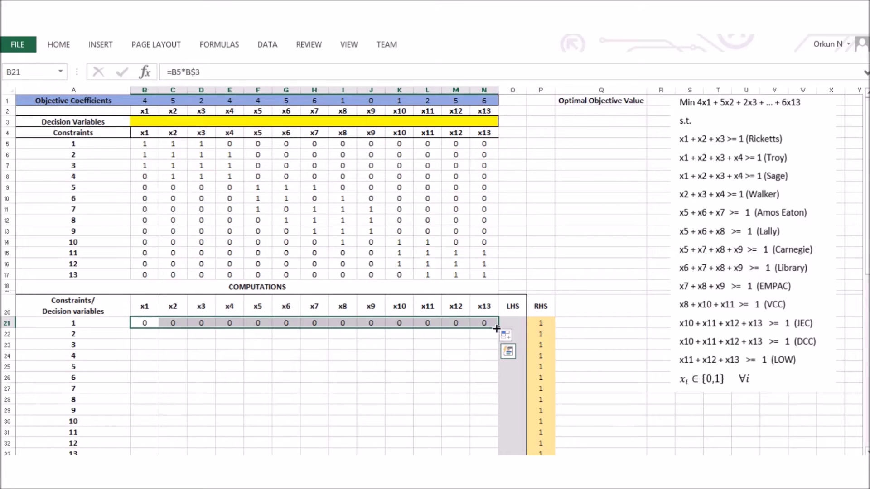
{"action": "left_click_drag", "start_coordinate": [499, 329], "coordinate": [481, 455]}
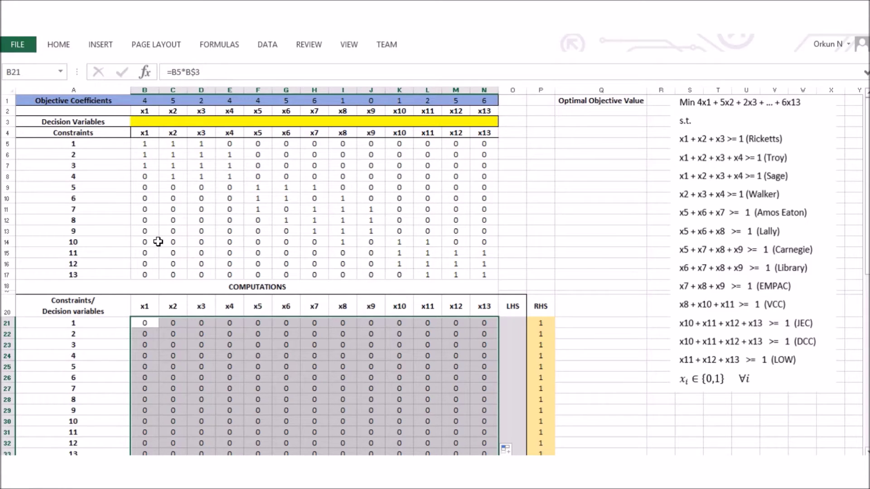
{"action": "left_click", "coordinate": [148, 334]}
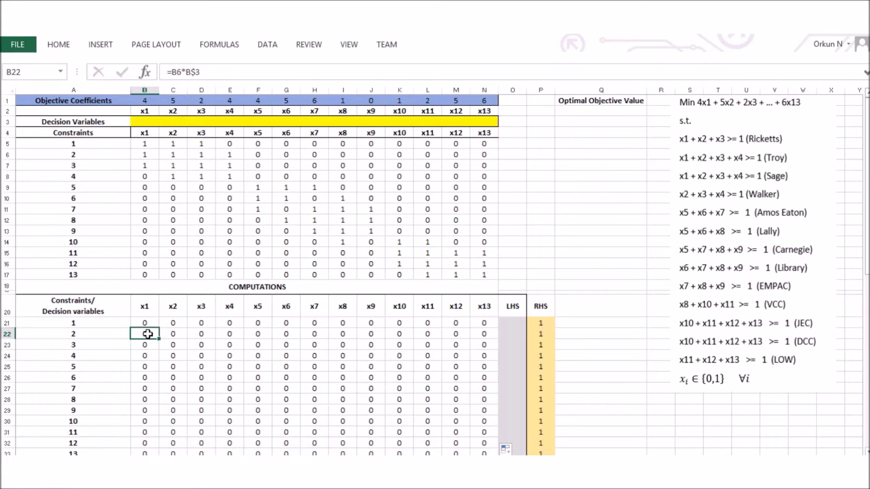
{"action": "left_click", "coordinate": [151, 156]}
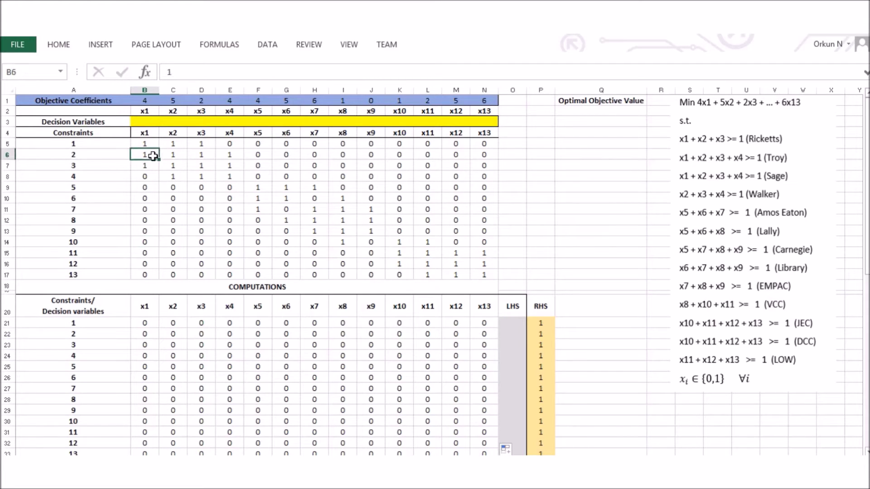
{"action": "left_click", "coordinate": [149, 336]}
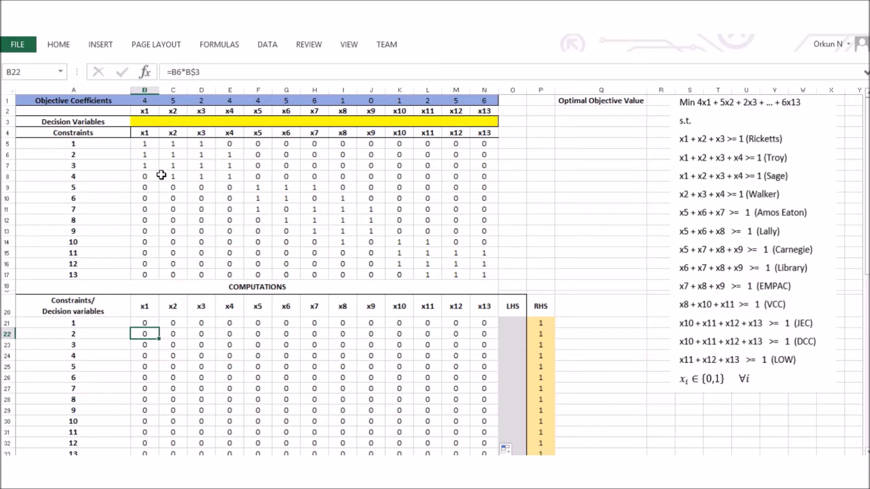
{"action": "left_click", "coordinate": [151, 322]}
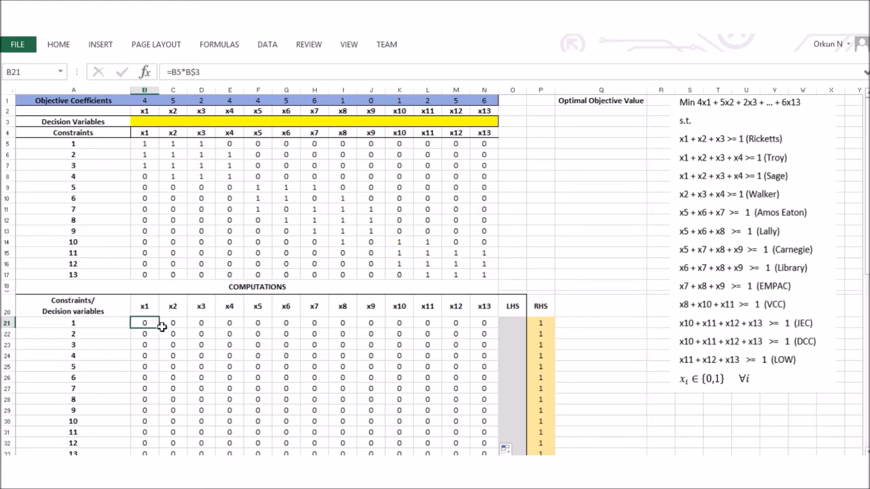
{"action": "left_click", "coordinate": [149, 334]}
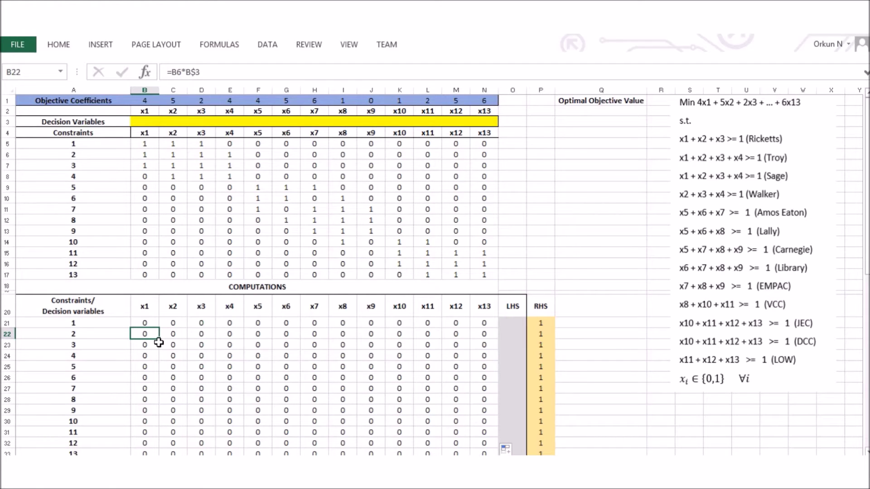
{"action": "left_click", "coordinate": [174, 334]}
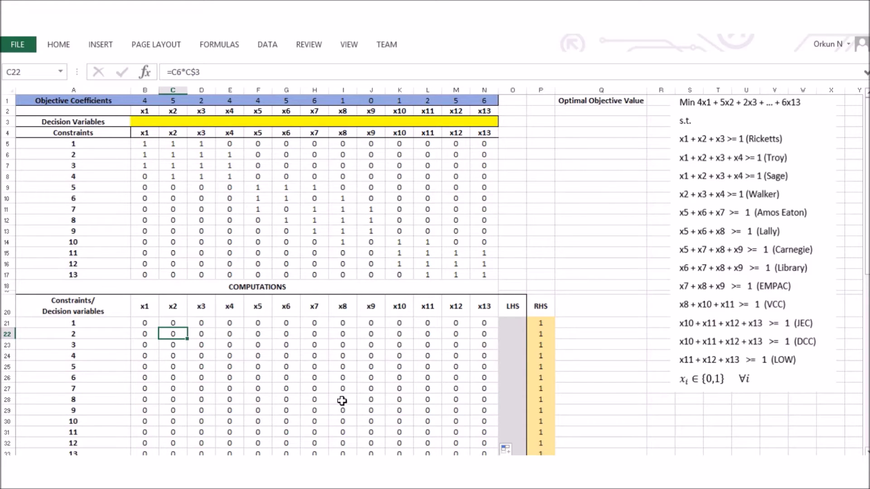
Enter =SUM(B21:N21) in O21 and copy it down to O33.
{"action": "left_click", "coordinate": [509, 321]}
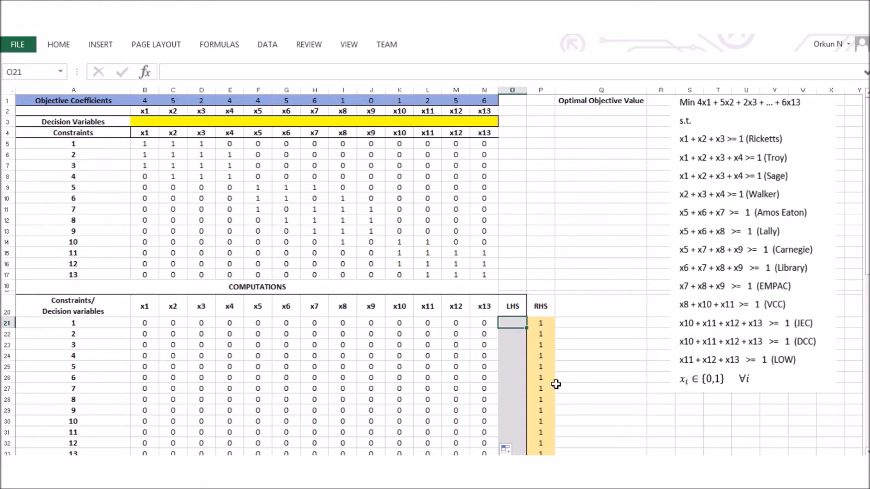
{"action": "type", "text": "=sum("}
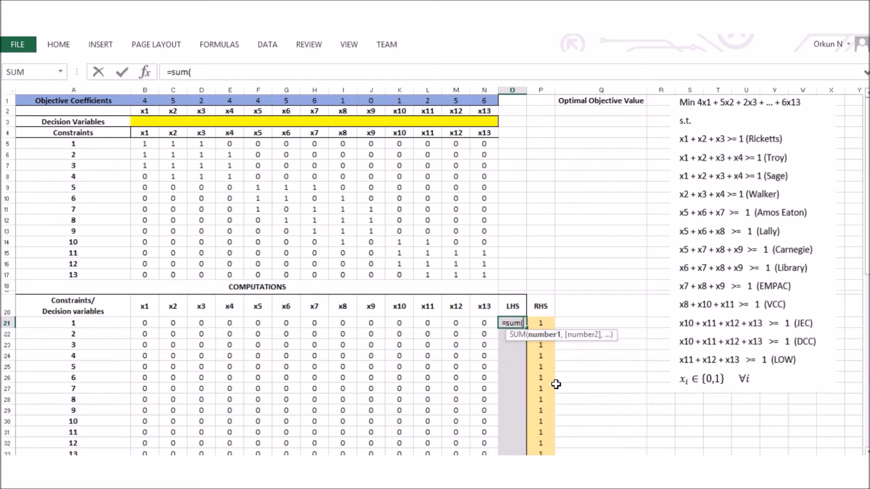
{"action": "left_click_drag", "start_coordinate": [145, 323], "coordinate": [480, 322]}
{"action": "key", "text": "Return"}
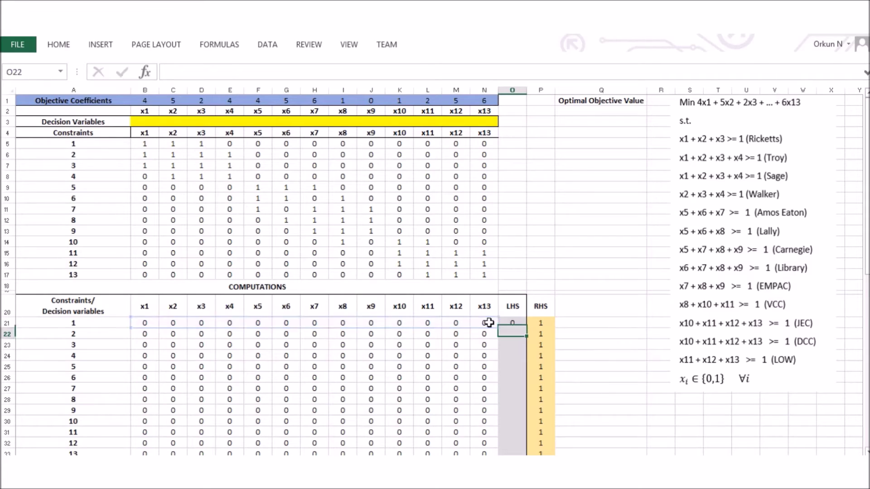
{"action": "left_click", "coordinate": [509, 322]}
{"action": "left_click_drag", "start_coordinate": [525, 328], "coordinate": [529, 452]}
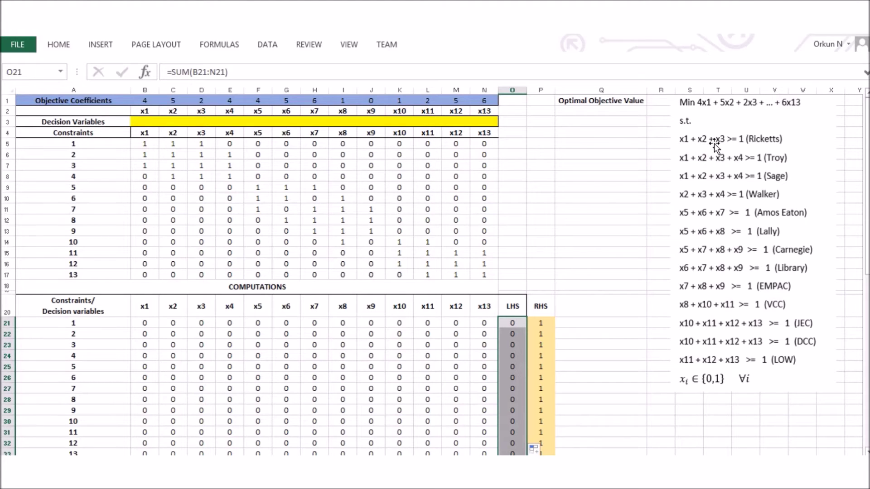
{"action": "left_click", "coordinate": [512, 325]}
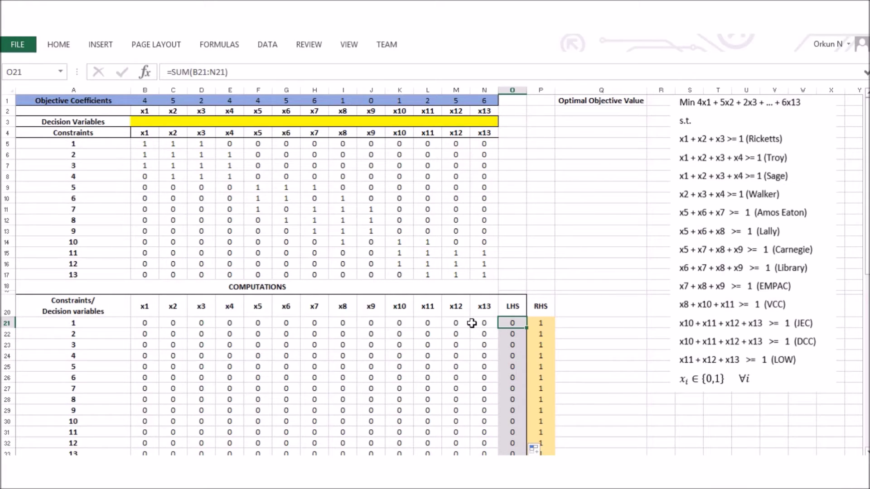
{"action": "left_click", "coordinate": [513, 334]}
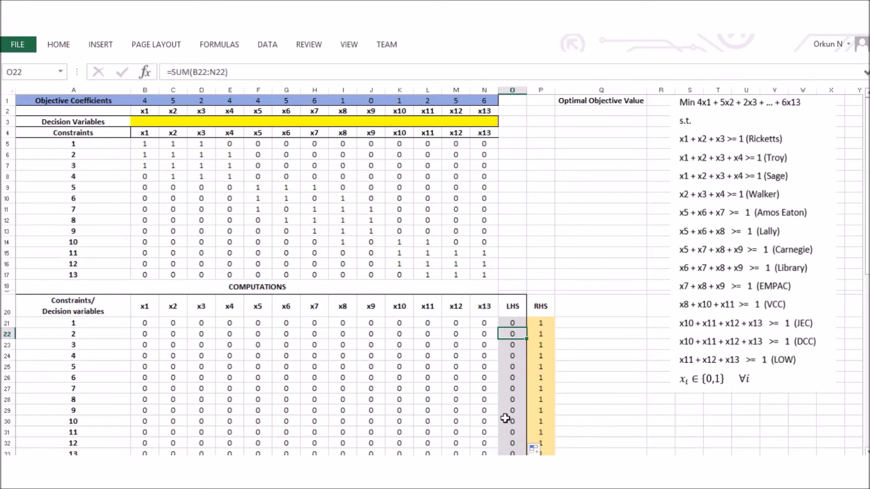
Review the RHS column, selecting the thirteen RHS values of 1.
{"action": "left_click", "coordinate": [540, 306]}
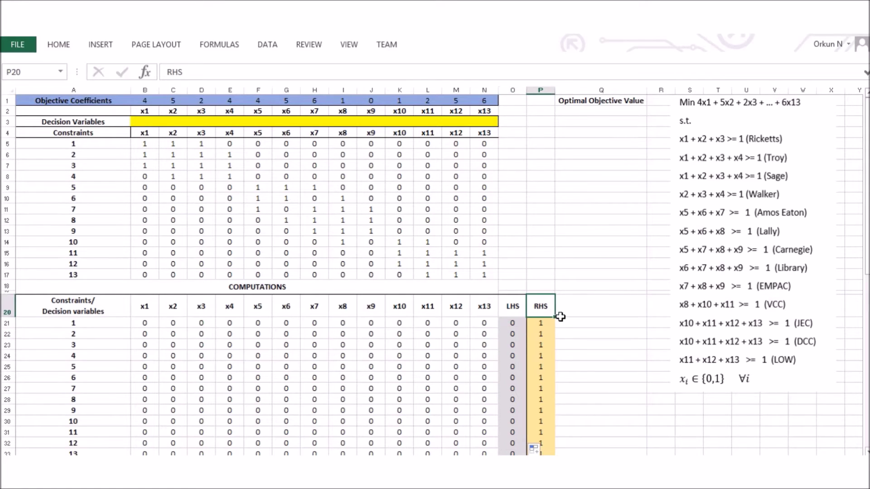
{"action": "scroll", "coordinate": [562, 317], "scroll_direction": "down", "scroll_amount": 1}
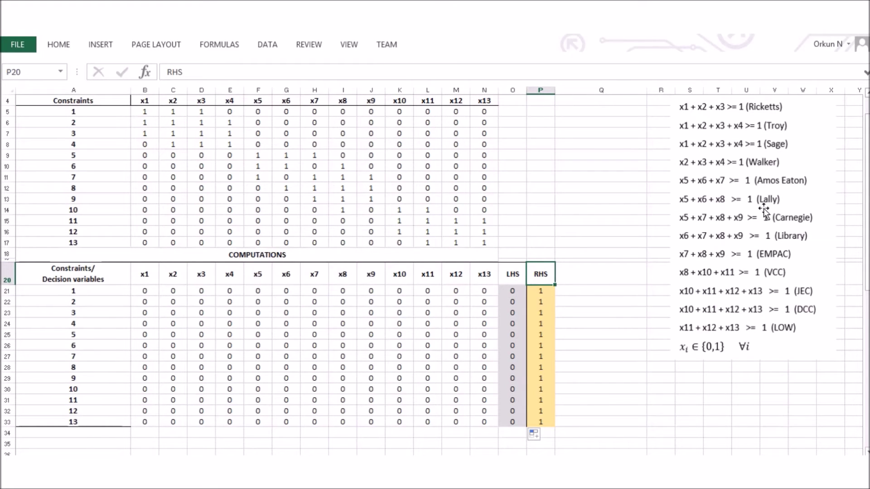
{"action": "left_click_drag", "start_coordinate": [543, 293], "coordinate": [542, 422]}
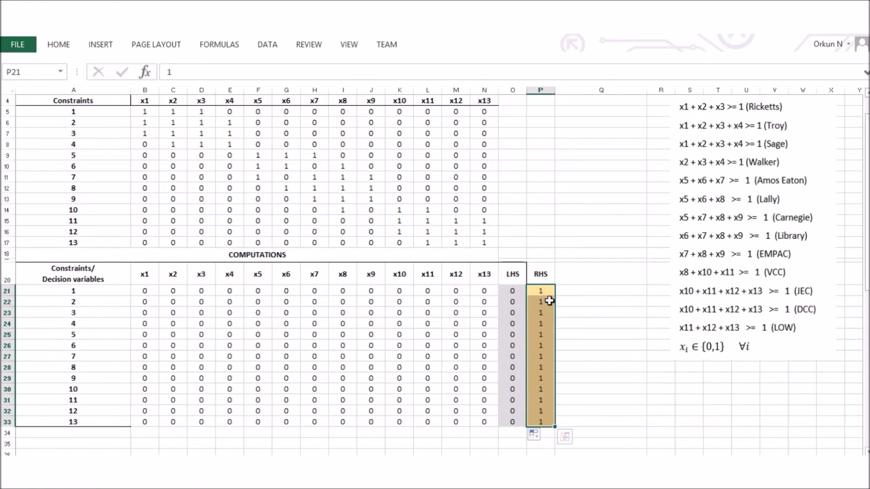
Enter the objective formula =SUMPRODUCT(B1:N1,B3:N3) in cell Q2.
{"action": "scroll", "coordinate": [550, 300], "scroll_direction": "up", "scroll_amount": 1}
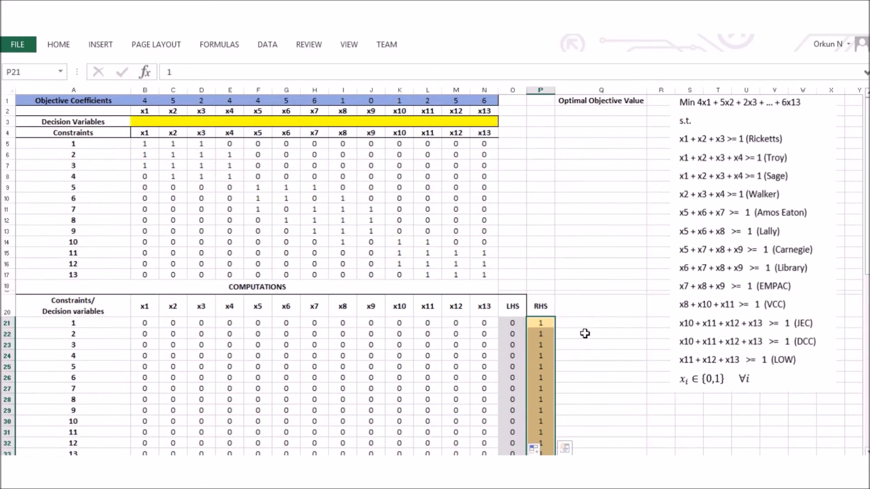
{"action": "left_click", "coordinate": [562, 335]}
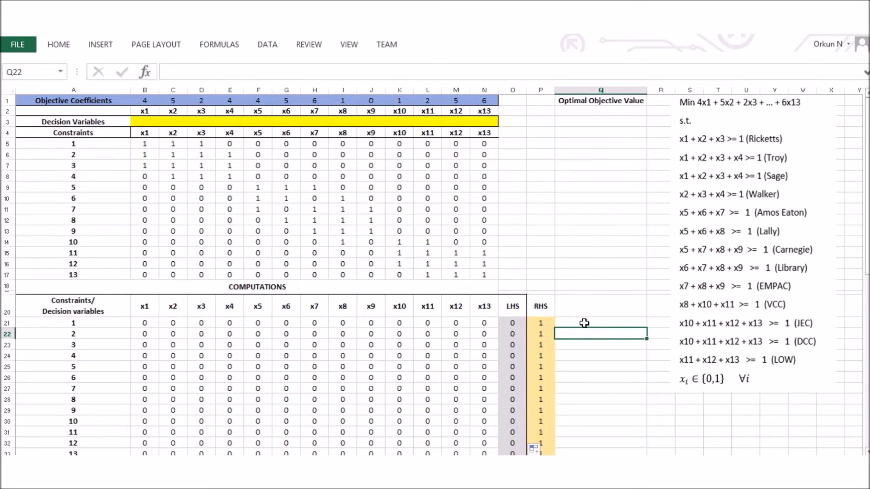
{"action": "left_click", "coordinate": [588, 287]}
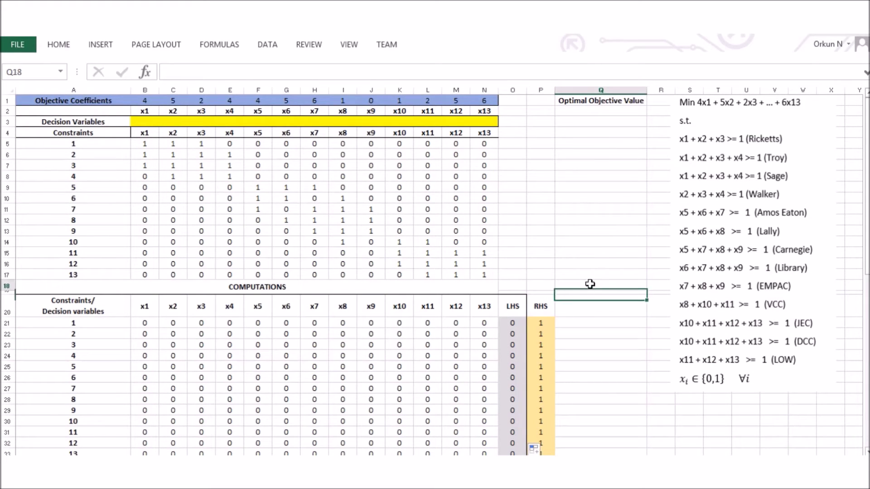
{"action": "left_click", "coordinate": [587, 111]}
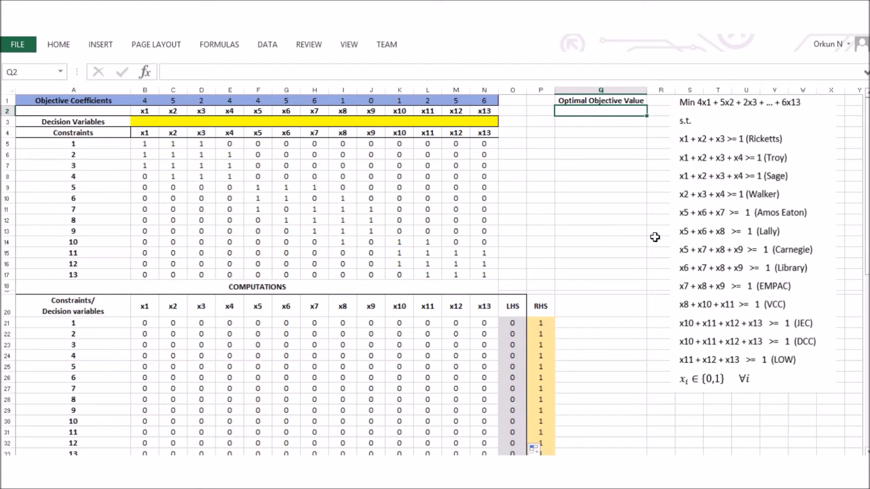
{"action": "type", "text": "=sum"}
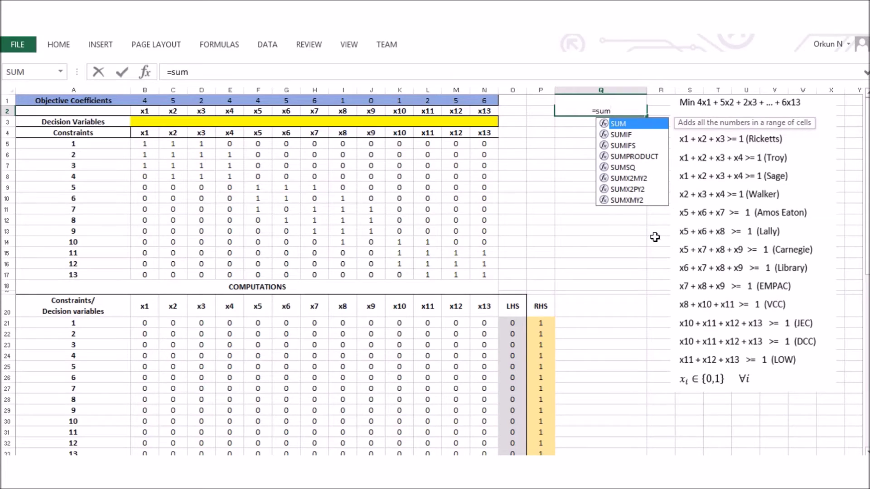
{"action": "type", "text": "p"}
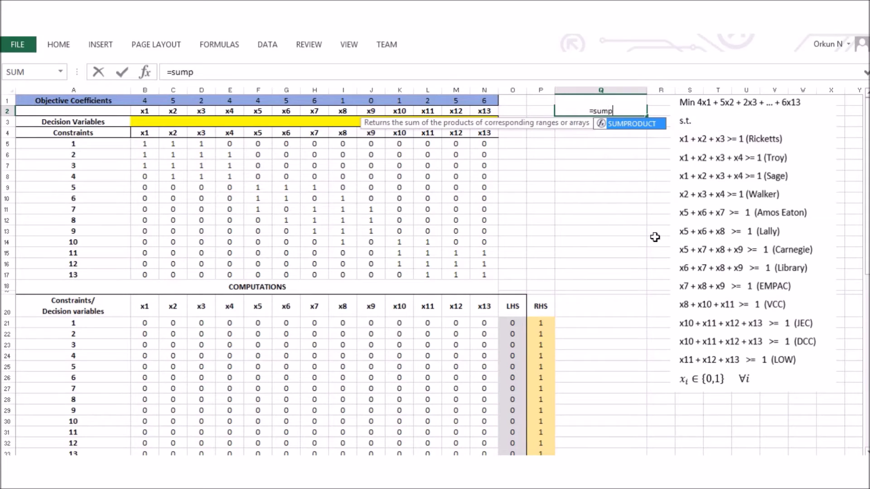
{"action": "double_click", "coordinate": [627, 130]}
{"action": "left_click_drag", "start_coordinate": [146, 101], "coordinate": [485, 99]}
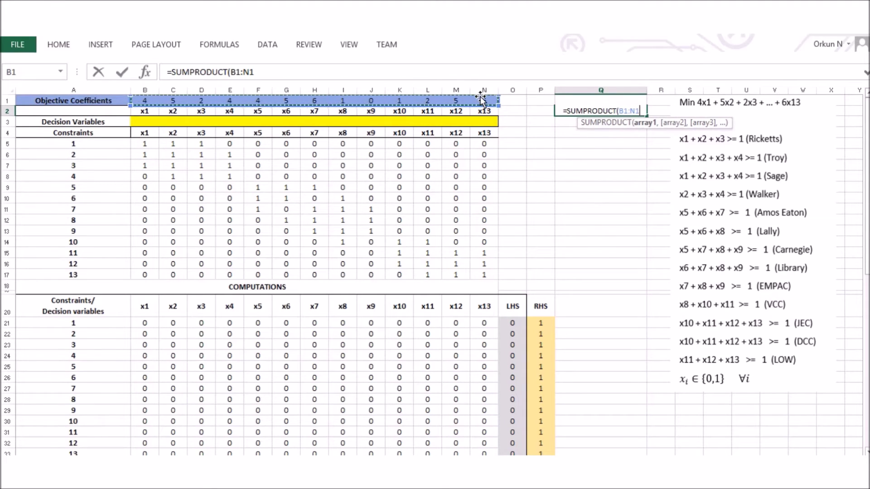
{"action": "type", "text": ","}
{"action": "left_click", "coordinate": [145, 122]}
{"action": "left_click_drag", "start_coordinate": [170, 131], "coordinate": [486, 123]}
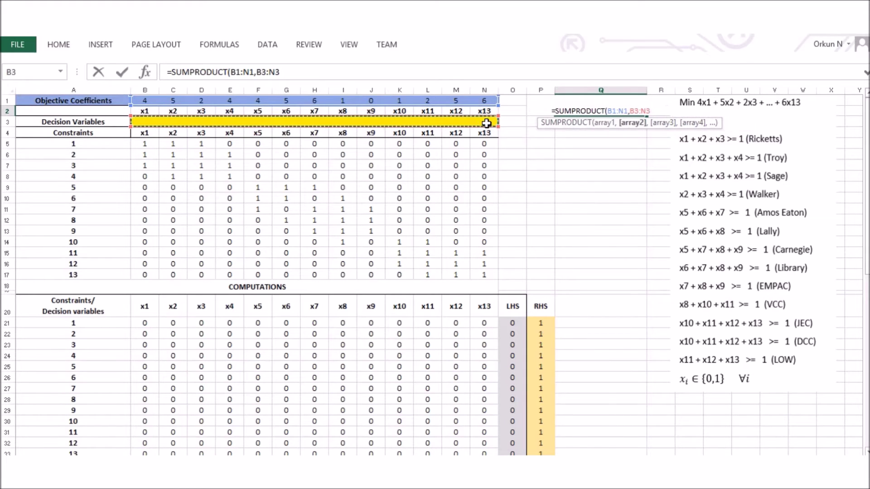
{"action": "type", "text": ")"}
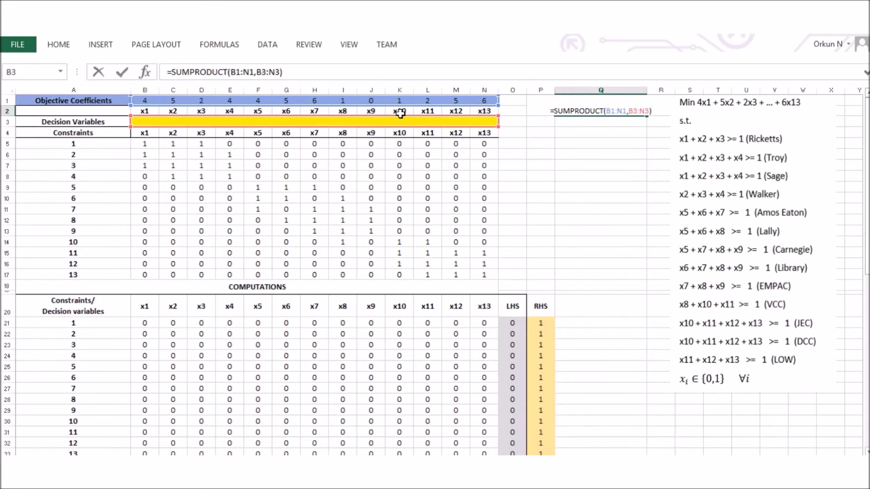
{"action": "key", "text": "Return"}
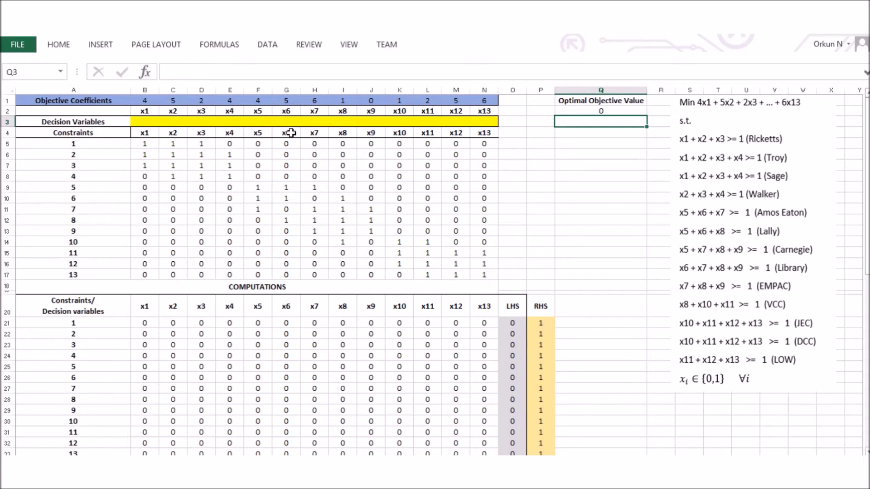
{"action": "left_click", "coordinate": [266, 46]}
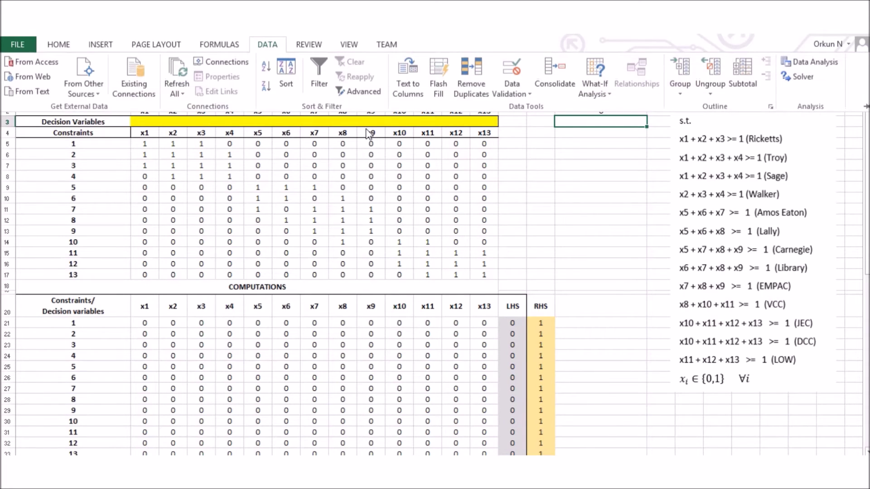
Set Solver to minimise $Q$2 by changing cells $B$3:$N$3.
{"action": "left_click", "coordinate": [799, 77]}
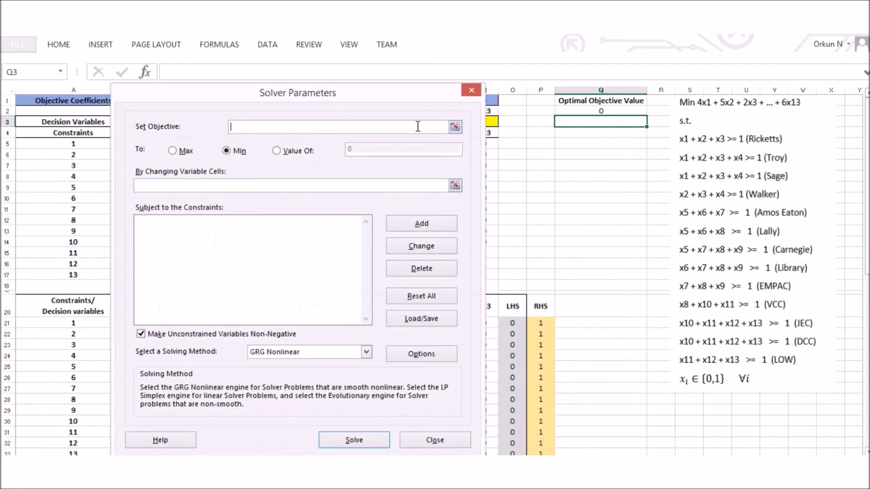
{"action": "left_click_drag", "start_coordinate": [330, 102], "coordinate": [268, 152]}
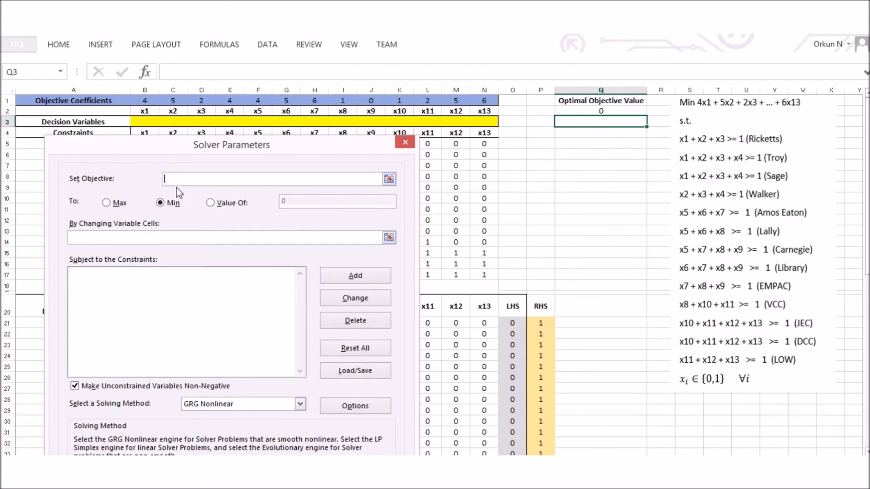
{"action": "left_click", "coordinate": [590, 111]}
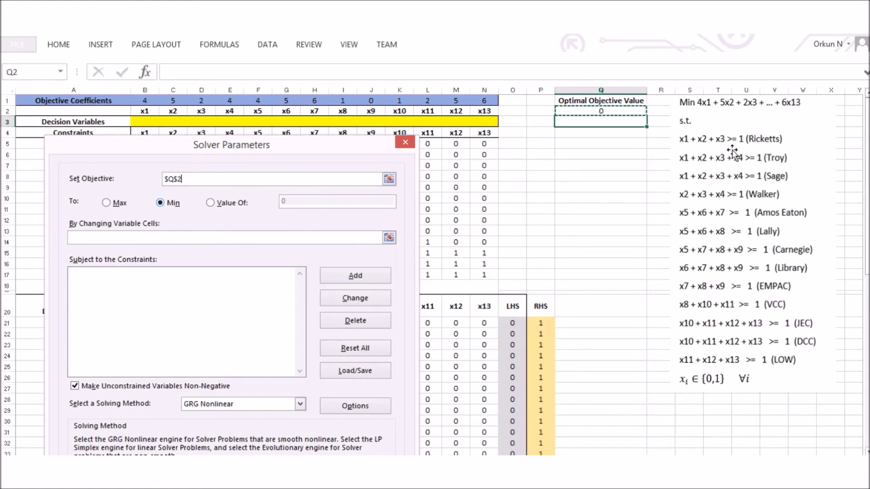
{"action": "left_click", "coordinate": [168, 238]}
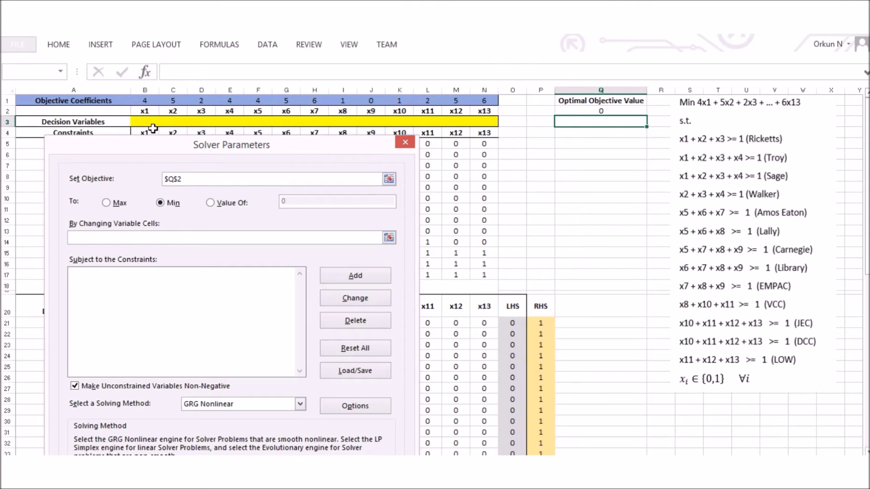
{"action": "left_click_drag", "start_coordinate": [144, 121], "coordinate": [484, 122]}
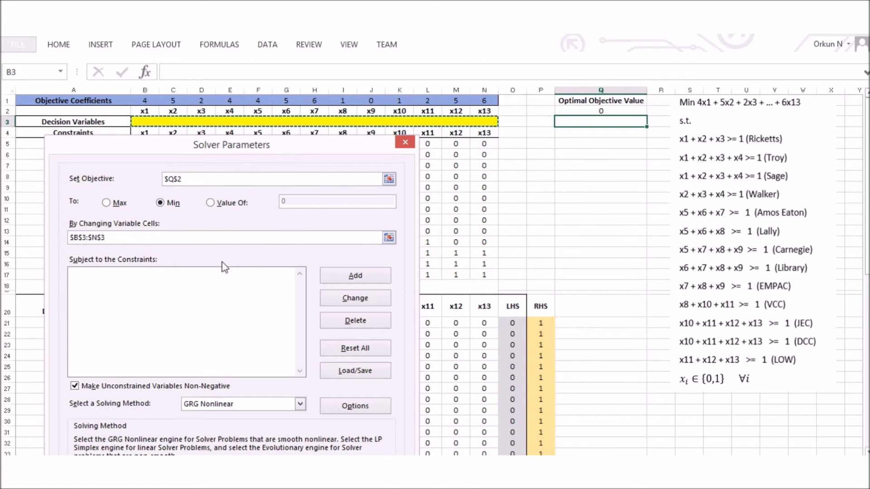
{"action": "left_click", "coordinate": [361, 277]}
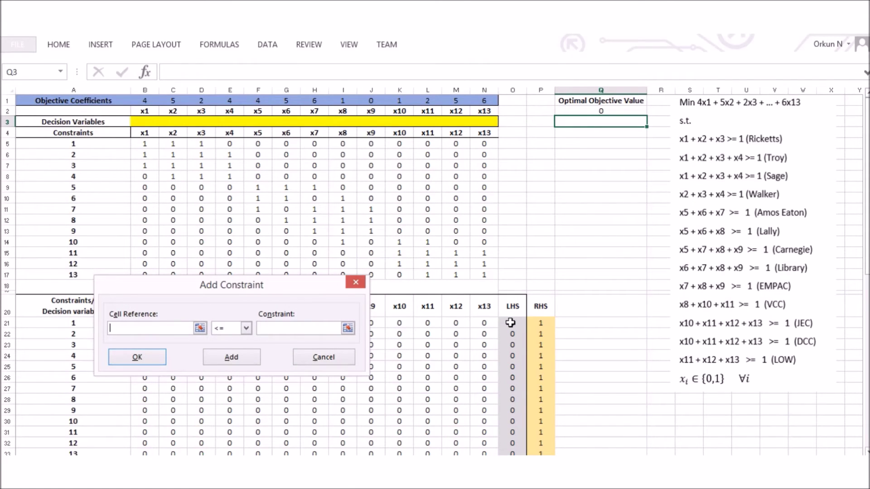
Add the Solver constraint $O$21:$O$33 >= $P$21:$P$33.
{"action": "left_click_drag", "start_coordinate": [510, 323], "coordinate": [511, 451]}
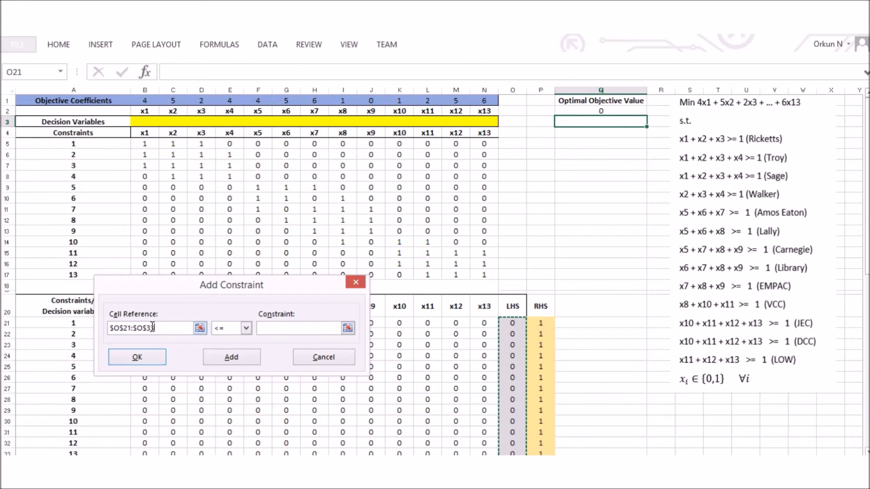
{"action": "left_click", "coordinate": [282, 328]}
{"action": "left_click_drag", "start_coordinate": [540, 324], "coordinate": [541, 454]}
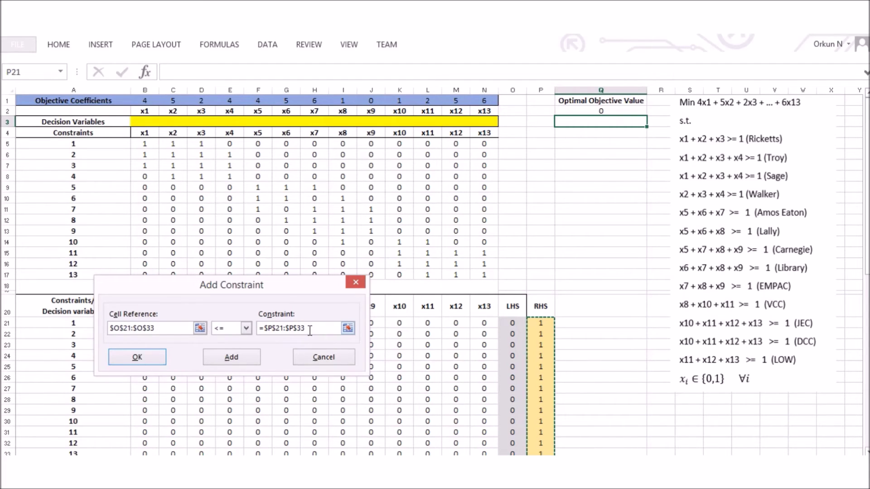
{"action": "left_click", "coordinate": [246, 328]}
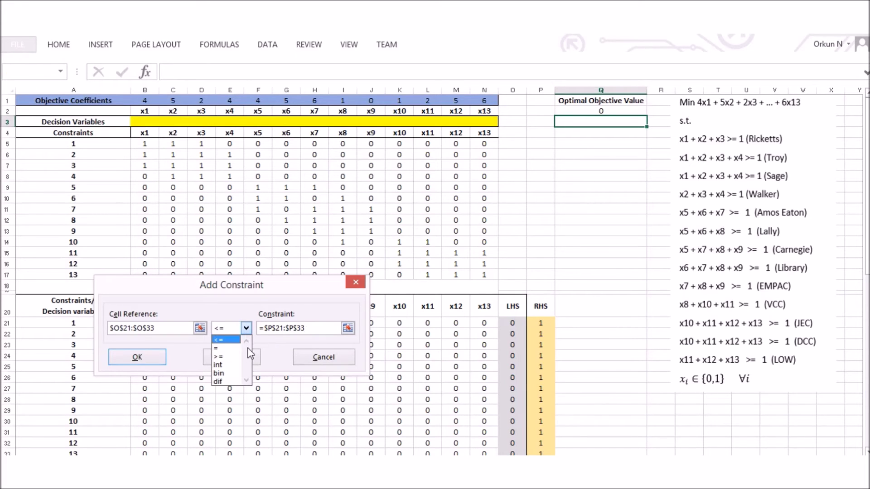
{"action": "left_click", "coordinate": [224, 361]}
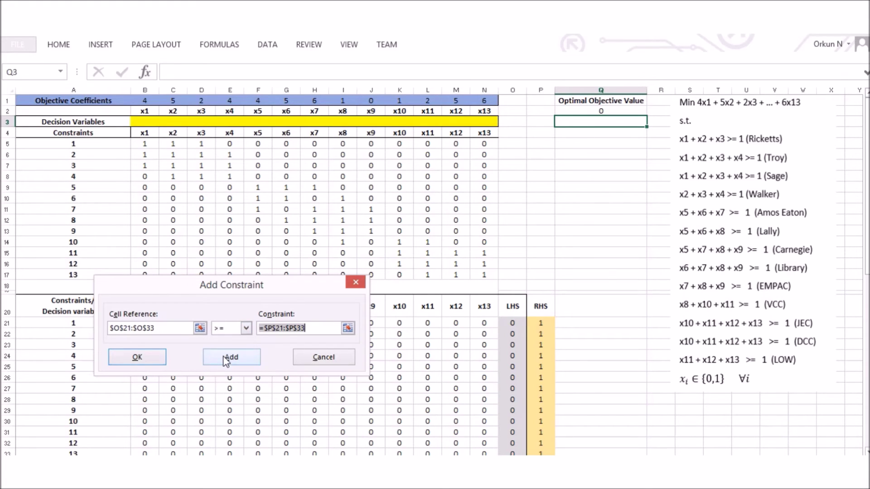
{"action": "left_click", "coordinate": [139, 358]}
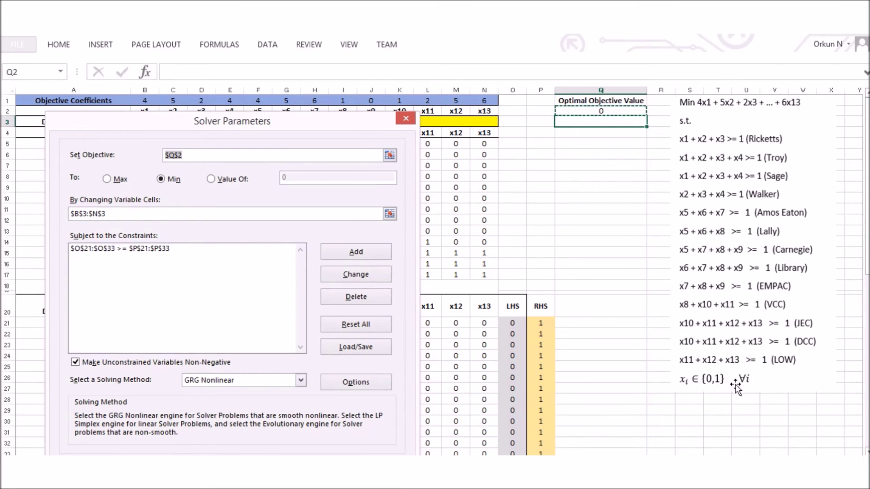
Add the Solver constraint $B$3:$N$3 = binary.
{"action": "left_click", "coordinate": [356, 252]}
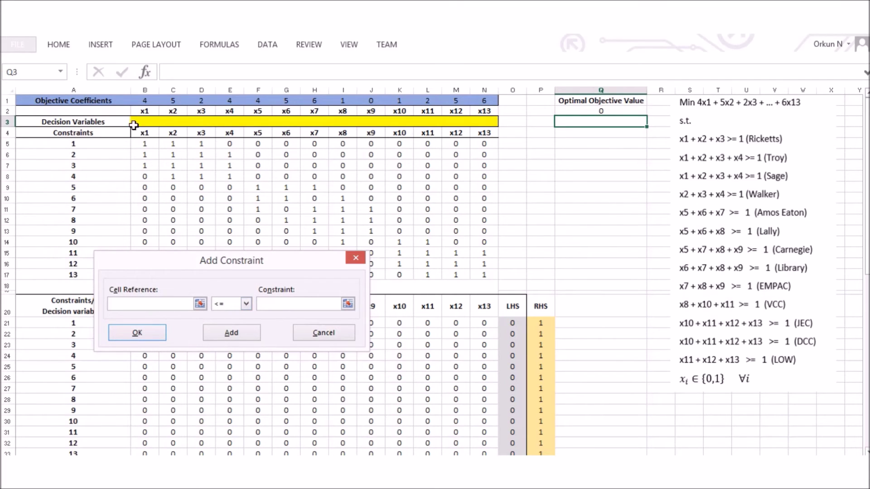
{"action": "left_click", "coordinate": [200, 305]}
{"action": "left_click_drag", "start_coordinate": [139, 121], "coordinate": [489, 123]}
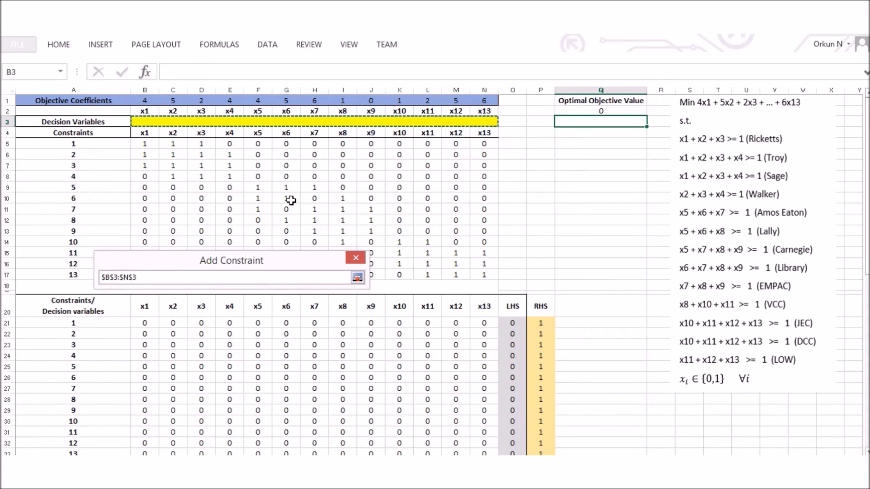
{"action": "left_click", "coordinate": [358, 278]}
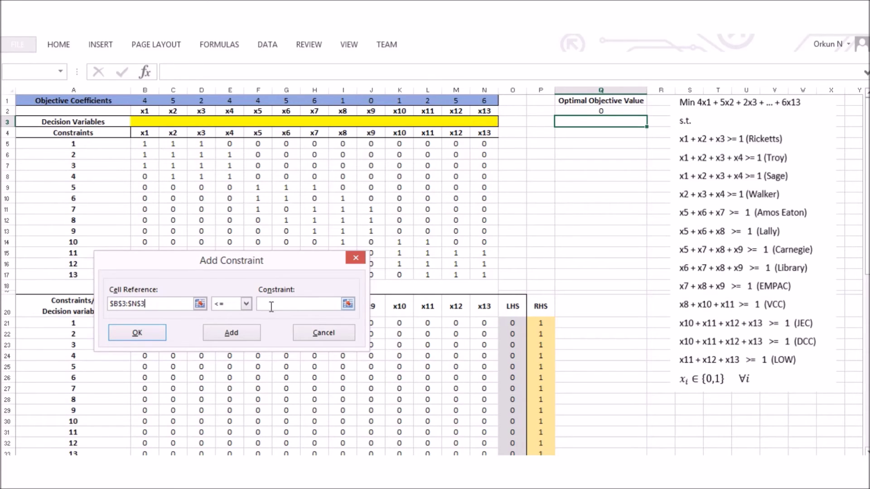
{"action": "left_click", "coordinate": [247, 305]}
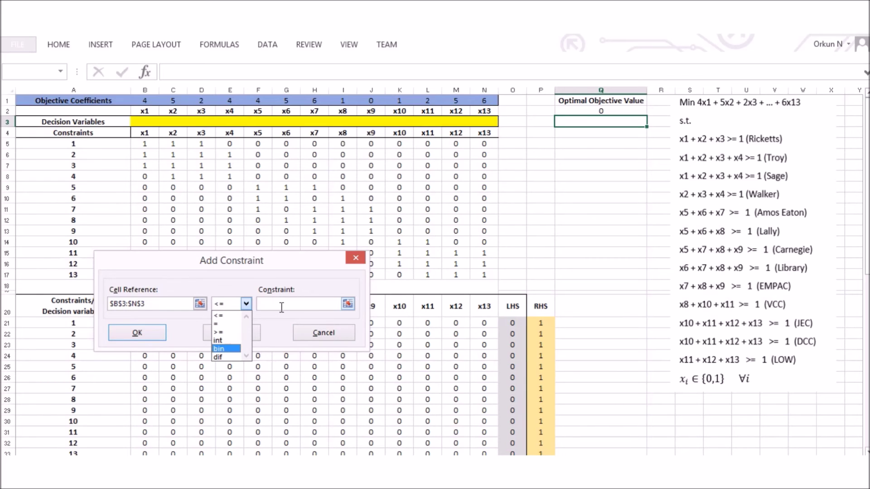
{"action": "left_click", "coordinate": [225, 349]}
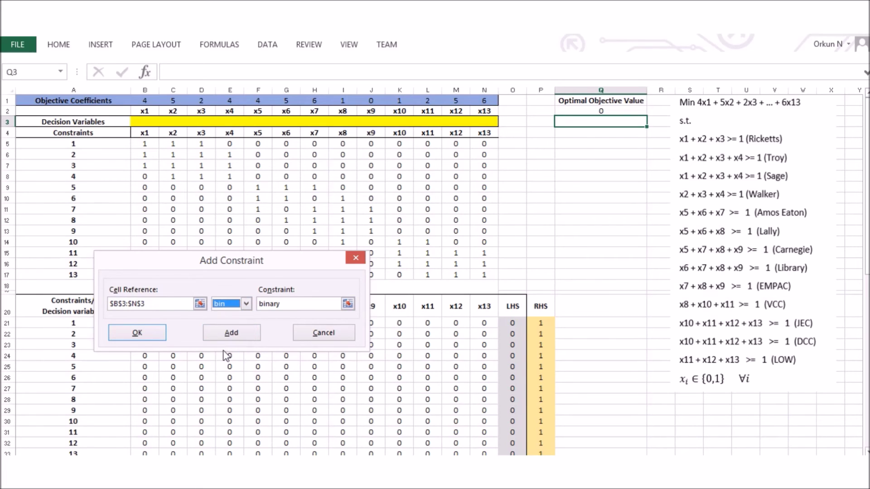
{"action": "left_click", "coordinate": [140, 334]}
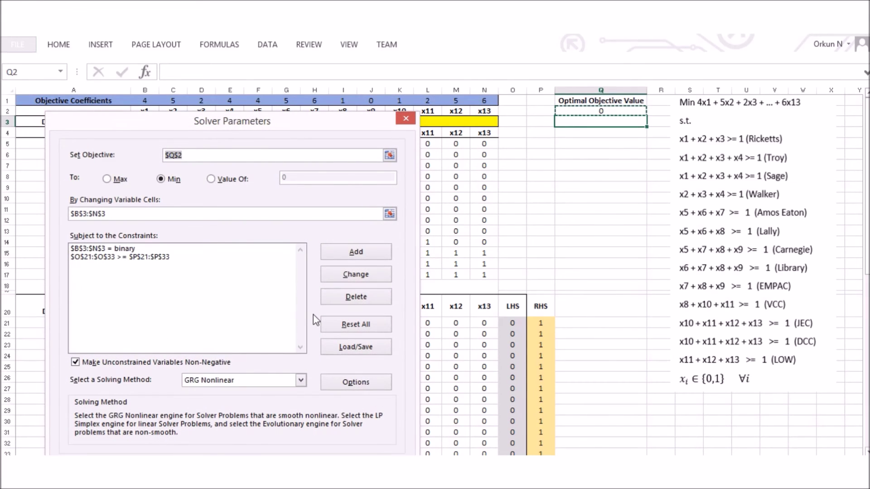
Solve with Simplex LP and keep the solution, an objective value of 8.
{"action": "left_click", "coordinate": [230, 384]}
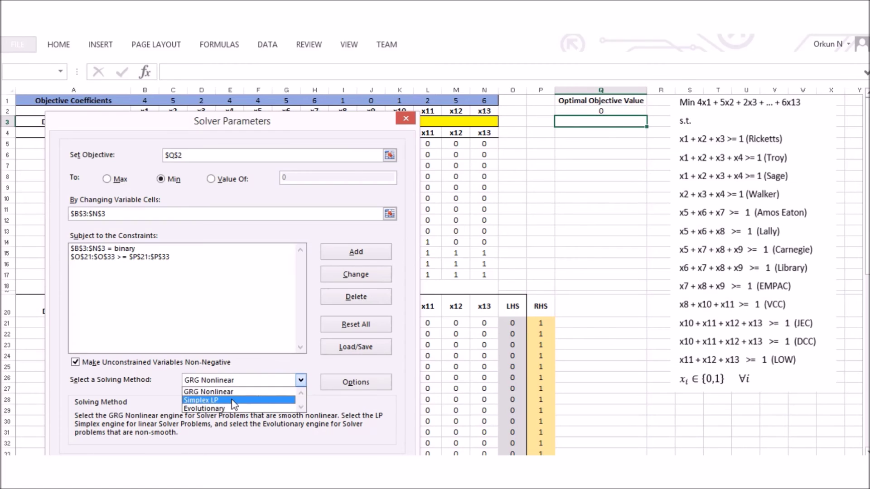
{"action": "left_click", "coordinate": [234, 398]}
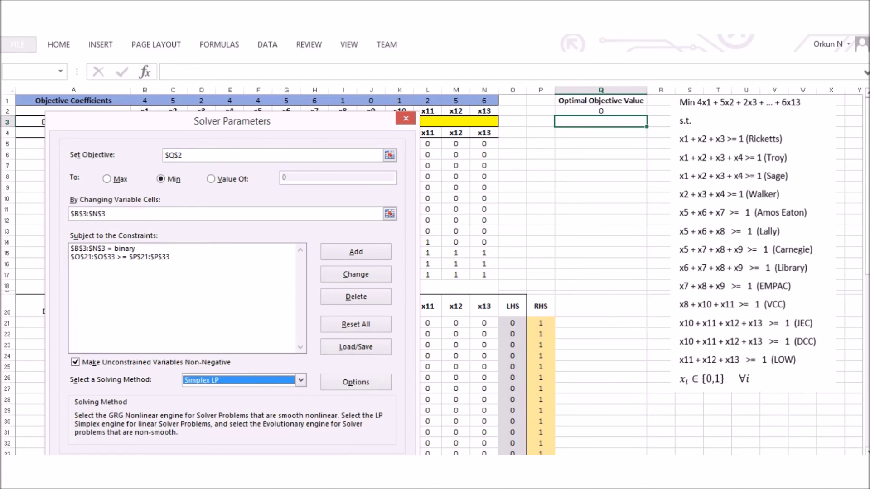
{"action": "key", "text": "Return"}
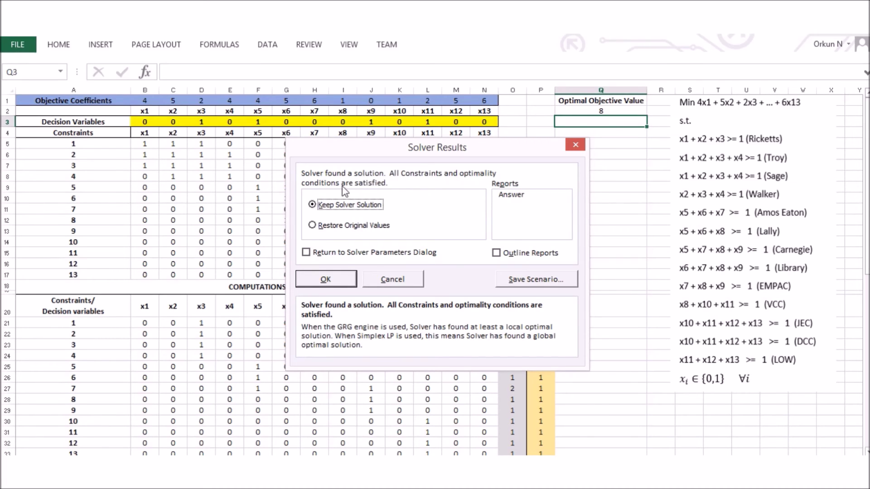
{"action": "left_click", "coordinate": [325, 280]}
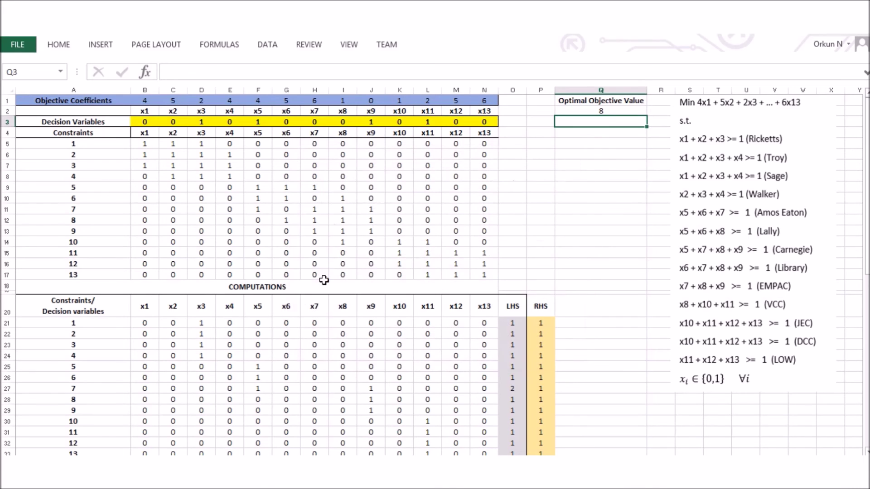
{"action": "left_click_drag", "start_coordinate": [144, 122], "coordinate": [479, 121]}
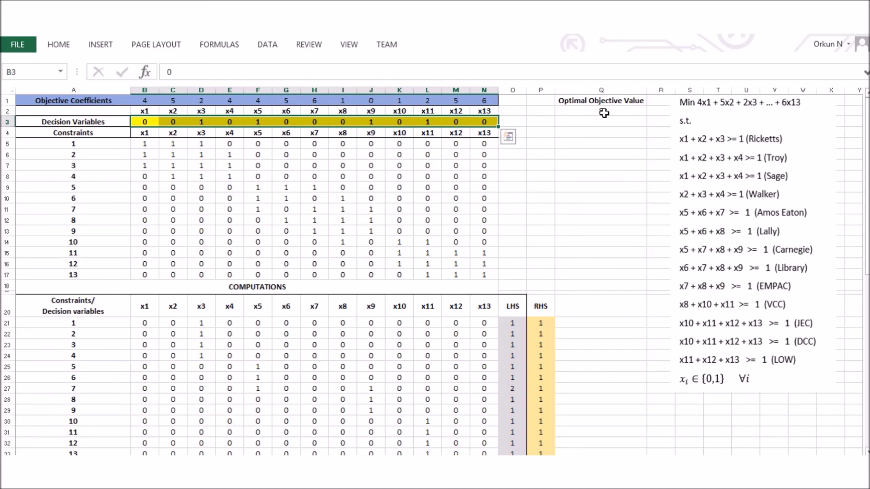
{"action": "left_click", "coordinate": [581, 113]}
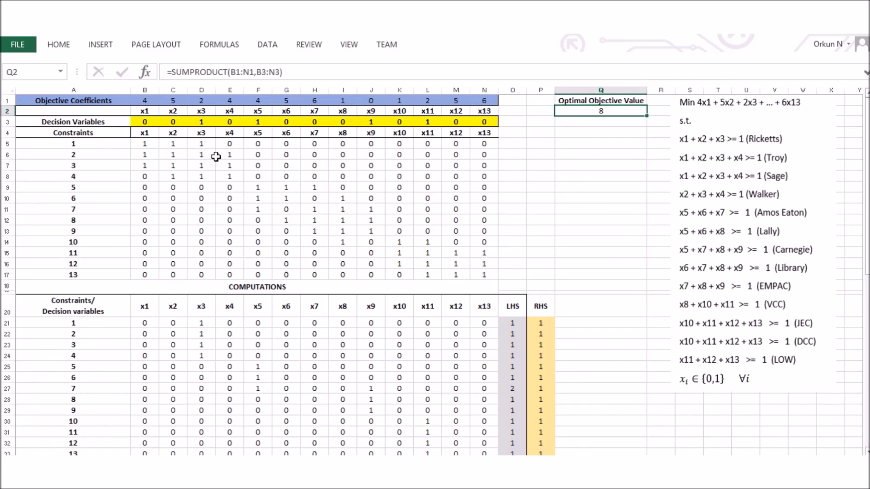
{"action": "left_click", "coordinate": [542, 259]}
{"action": "scroll", "coordinate": [542, 258], "scroll_direction": "down", "scroll_amount": 1}
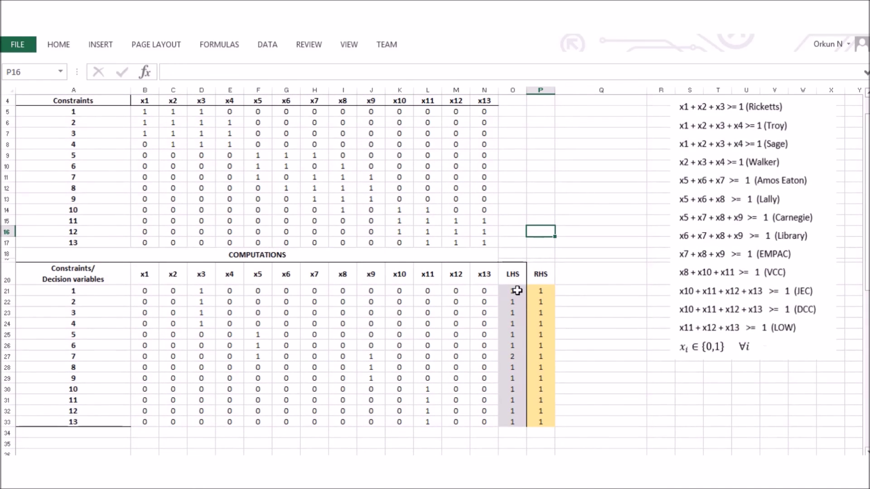
{"action": "scroll", "coordinate": [516, 292], "scroll_direction": "up", "scroll_amount": 1}
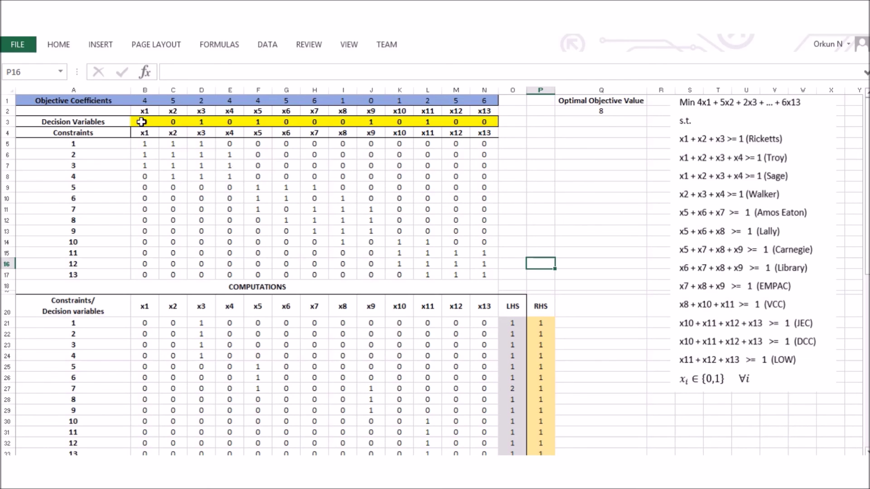
{"action": "left_click_drag", "start_coordinate": [144, 122], "coordinate": [213, 122]}
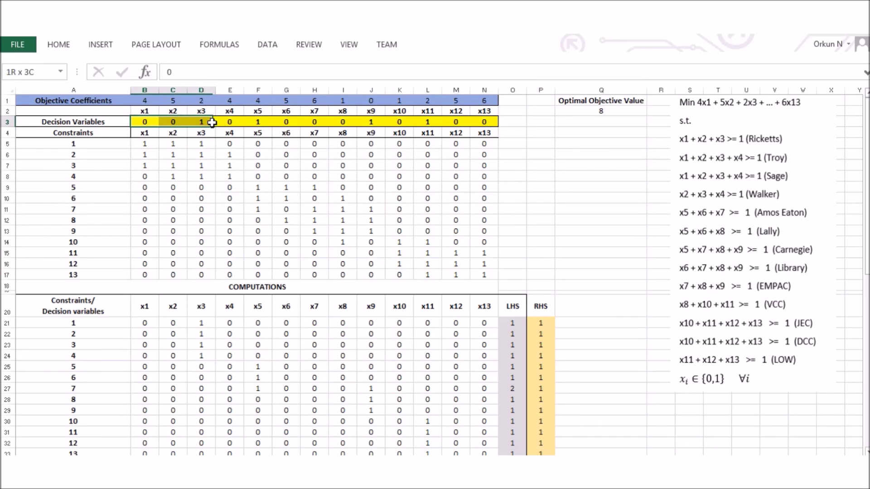
{"action": "left_click", "coordinate": [509, 337]}
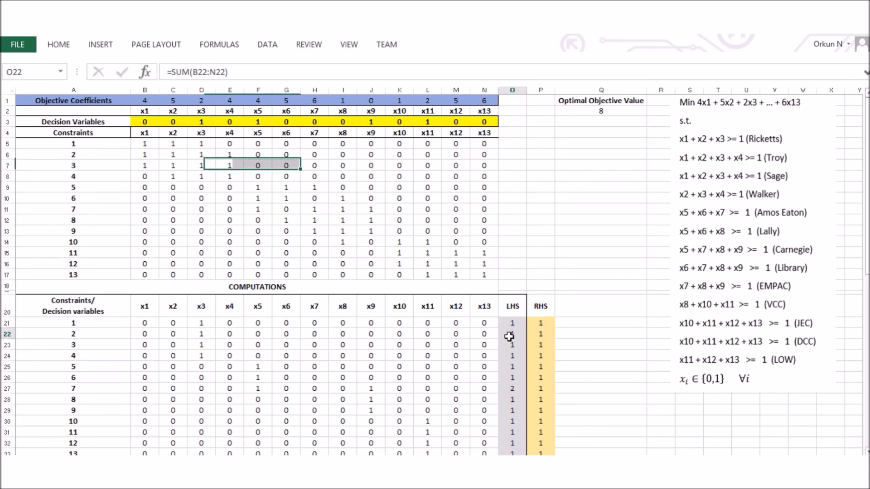
{"action": "left_click", "coordinate": [507, 389]}
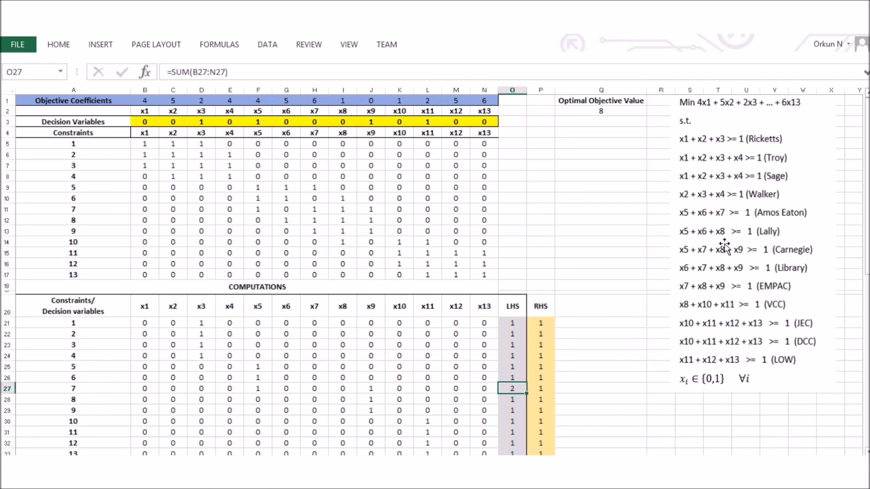
{"action": "left_click", "coordinate": [258, 122]}
{"action": "left_click", "coordinate": [315, 122]}
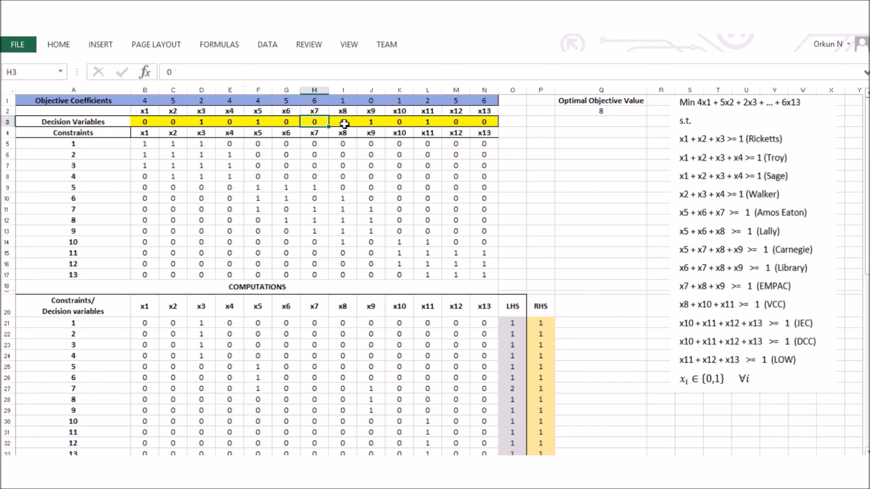
{"action": "left_click", "coordinate": [344, 122]}
{"action": "left_click", "coordinate": [369, 123]}
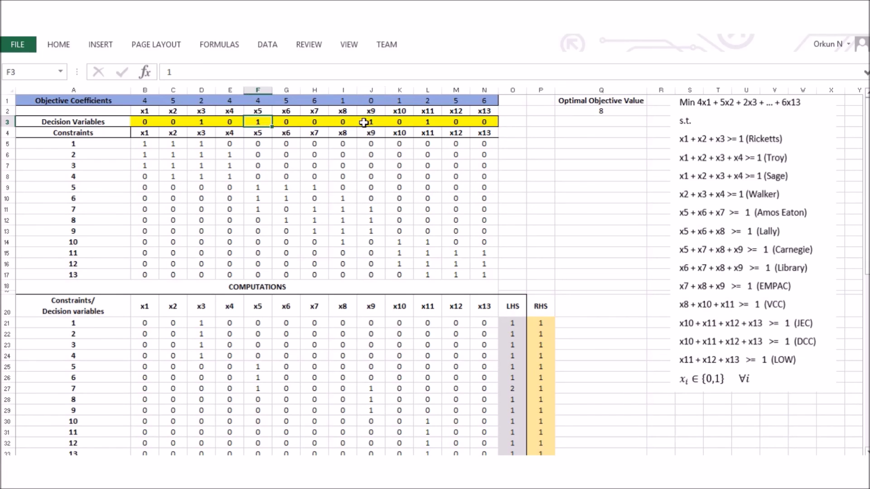
{"action": "left_click", "coordinate": [515, 388]}
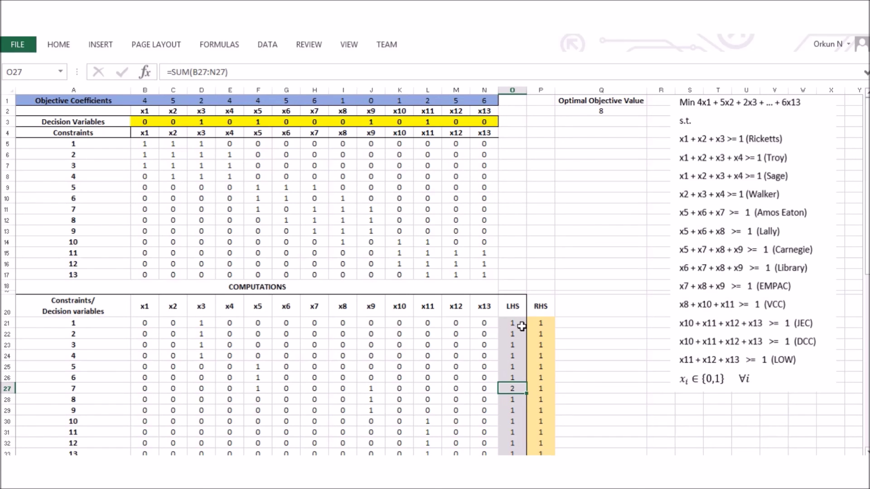
{"action": "left_click_drag", "start_coordinate": [515, 322], "coordinate": [511, 444]}
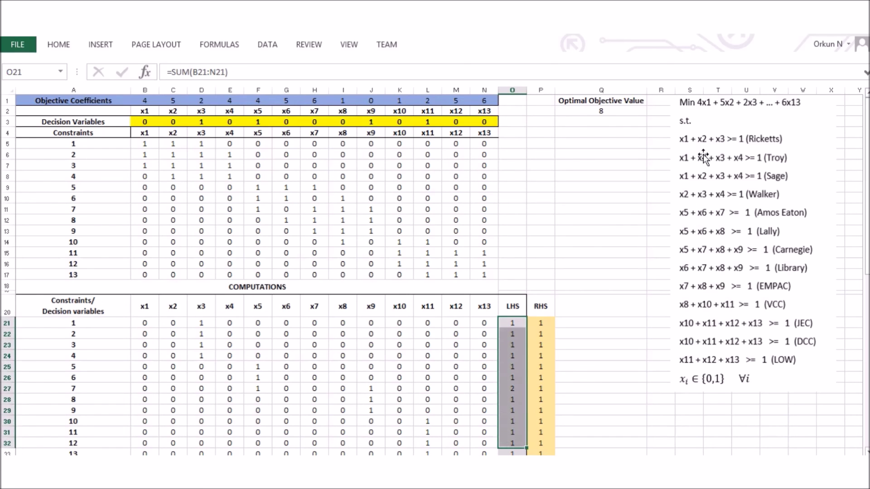
{"action": "left_click_drag", "start_coordinate": [510, 323], "coordinate": [515, 444]}
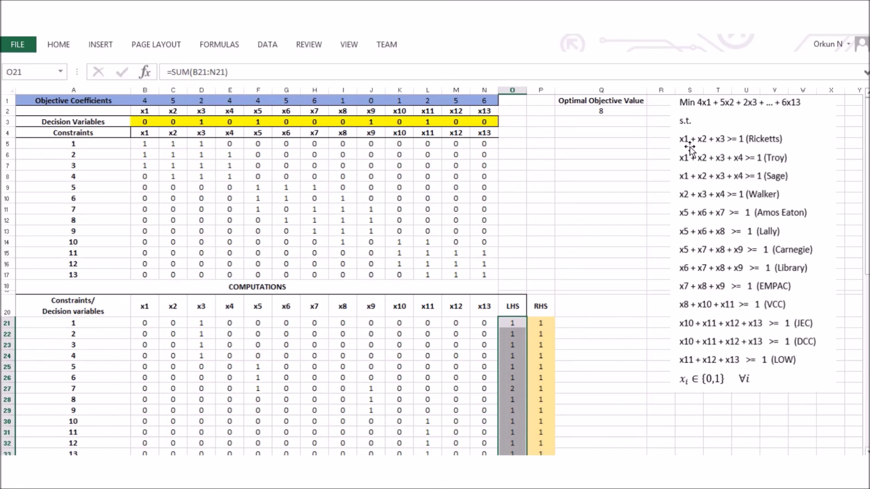
{"action": "scroll", "coordinate": [484, 368], "scroll_direction": "down", "scroll_amount": 1}
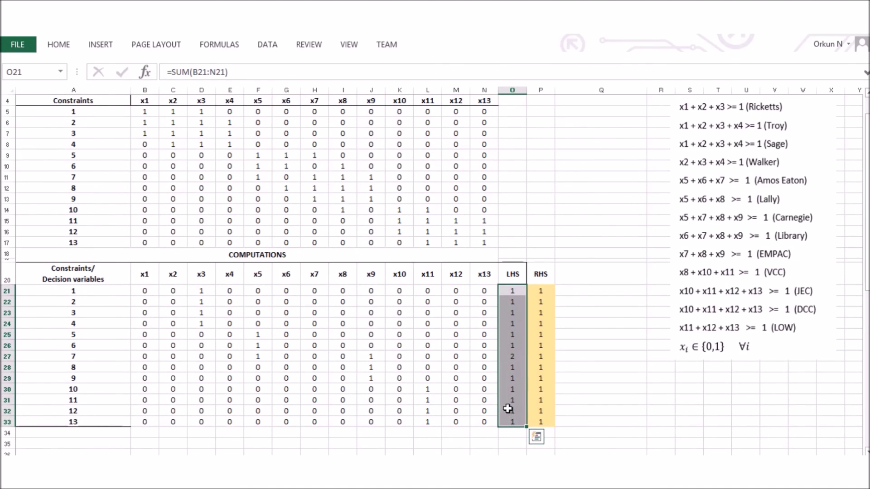
{"action": "scroll", "coordinate": [507, 409], "scroll_direction": "up", "scroll_amount": 1}
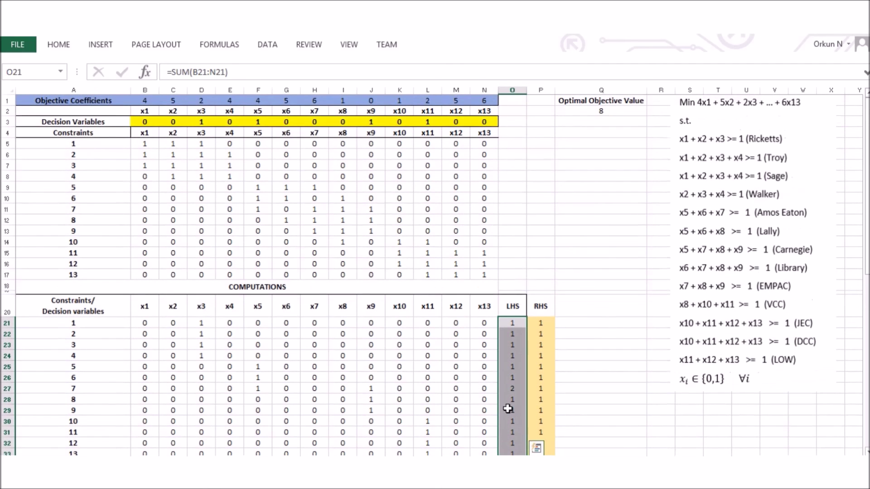